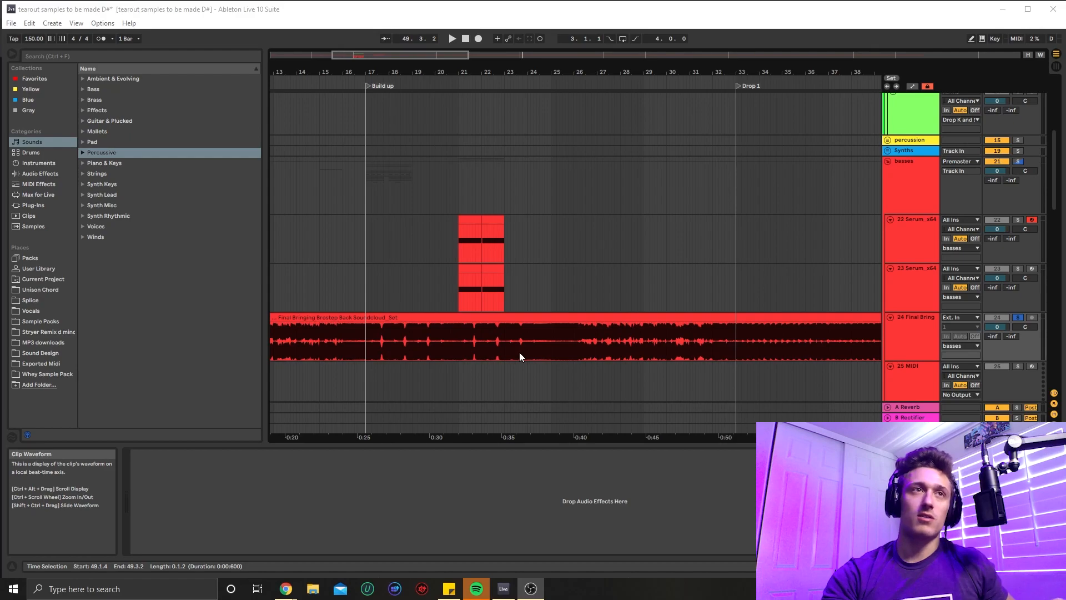
- Audition the audio clip on track 24 from 49.1.4, just after the Breakdown marker
scroll(518, 352, "right", 10)
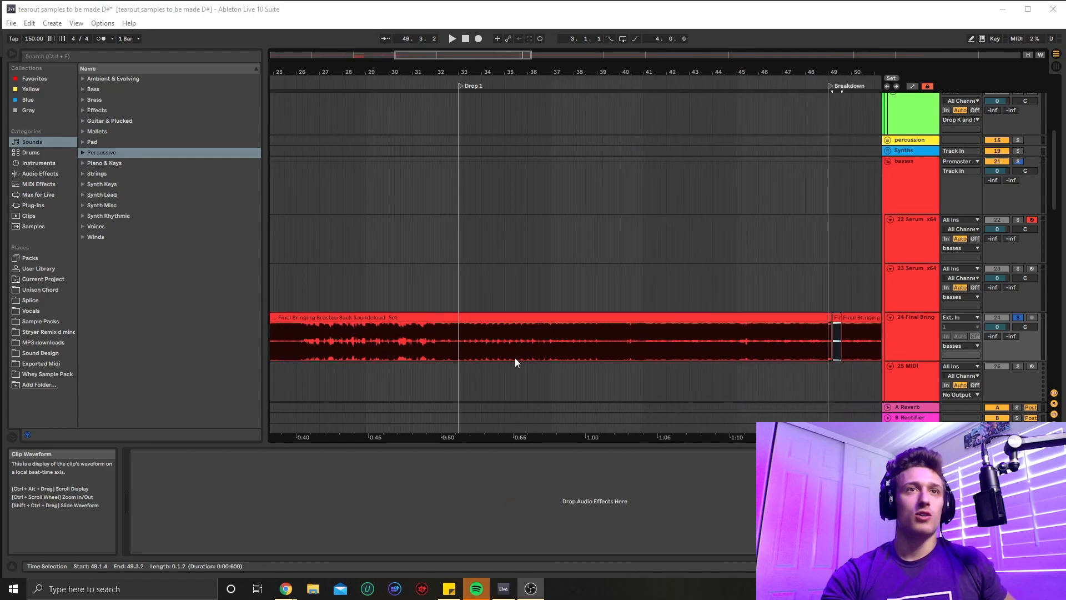
scroll(685, 351, "up", 5)
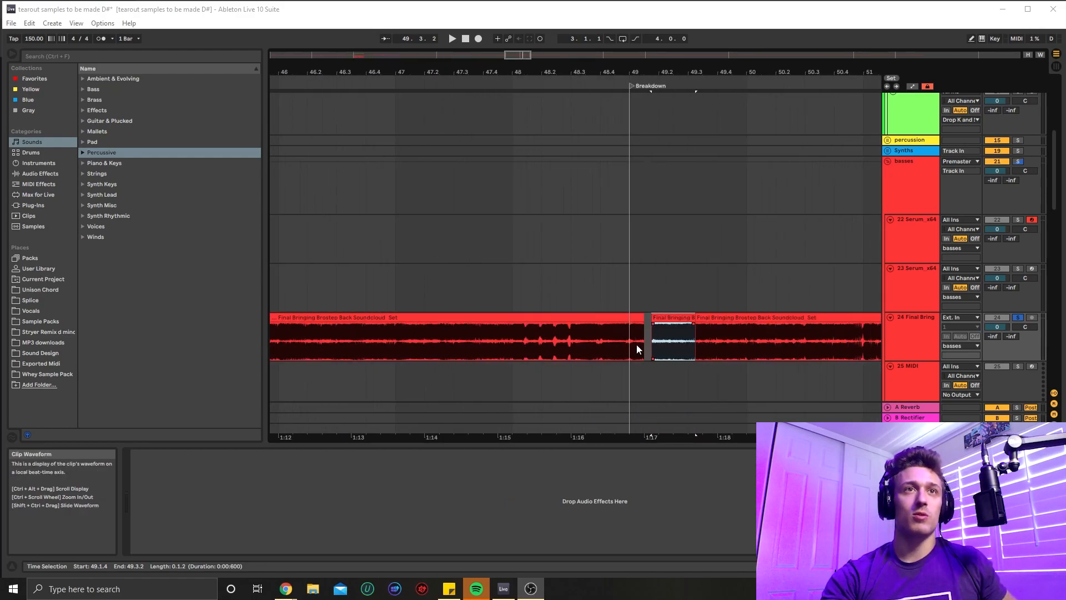
left_click(654, 342)
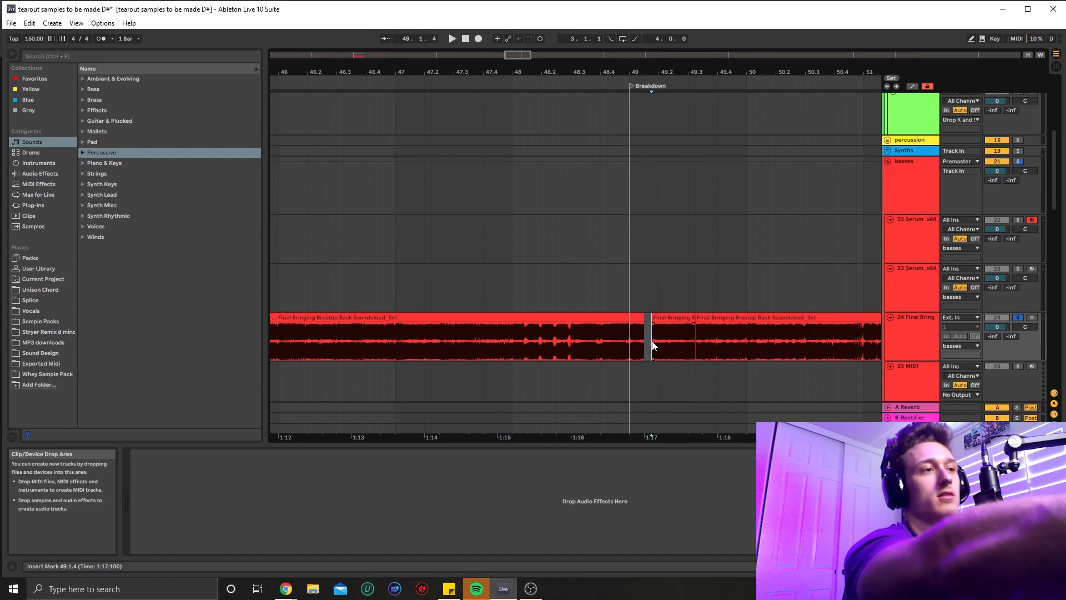
key("space")
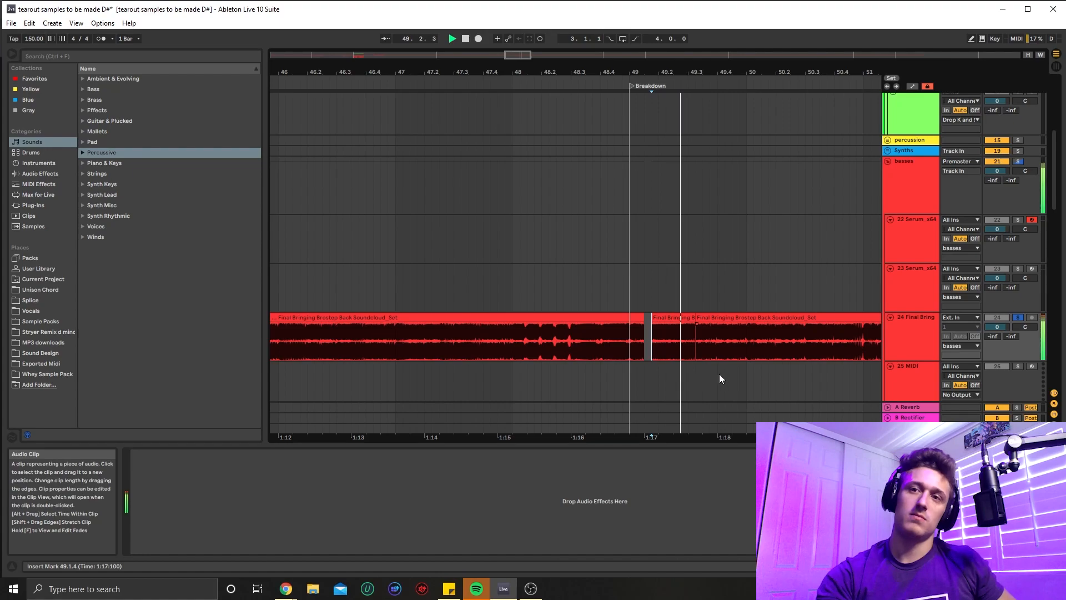
key("space")
- Open the Serum instrument on track 23 by way of its MIDI clip at bar 21
scroll(668, 364, "down", 3)
scroll(559, 355, "left", 9)
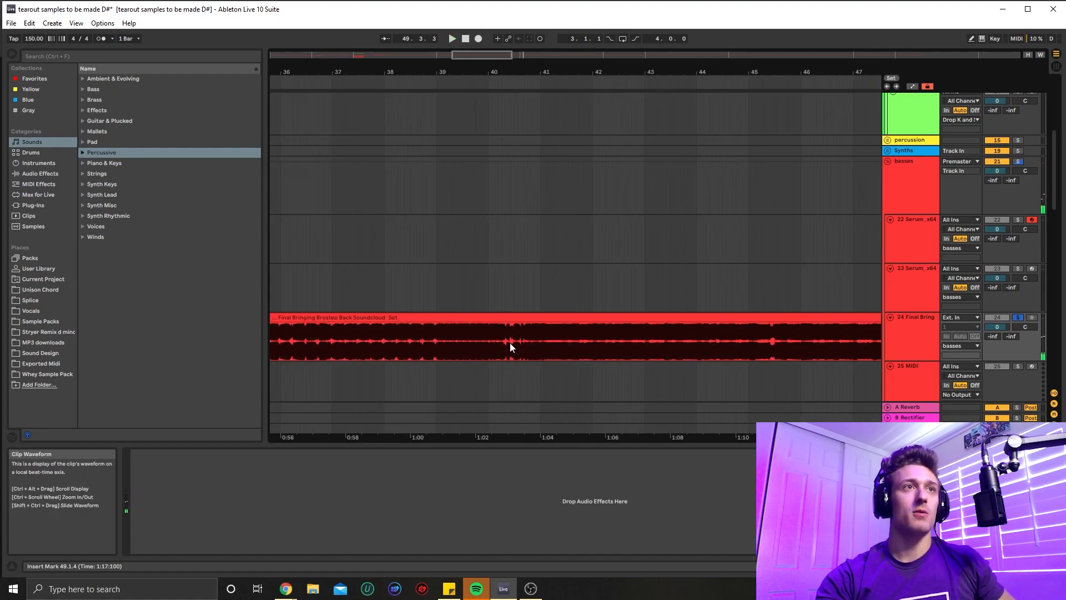
scroll(422, 311, "down", 3)
scroll(355, 303, "left", 6)
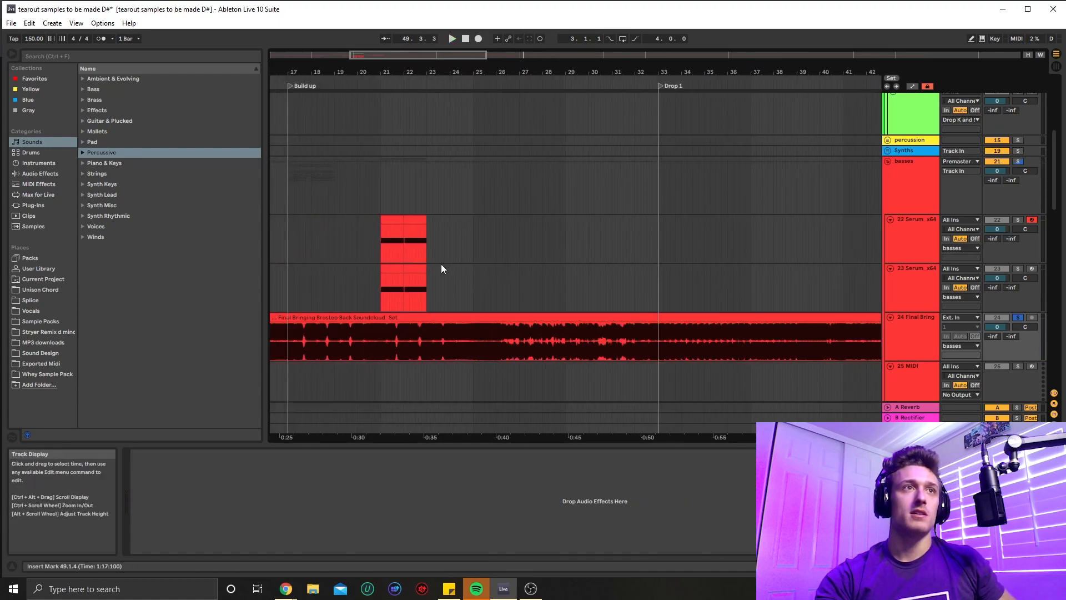
left_click(389, 265)
left_click(892, 303)
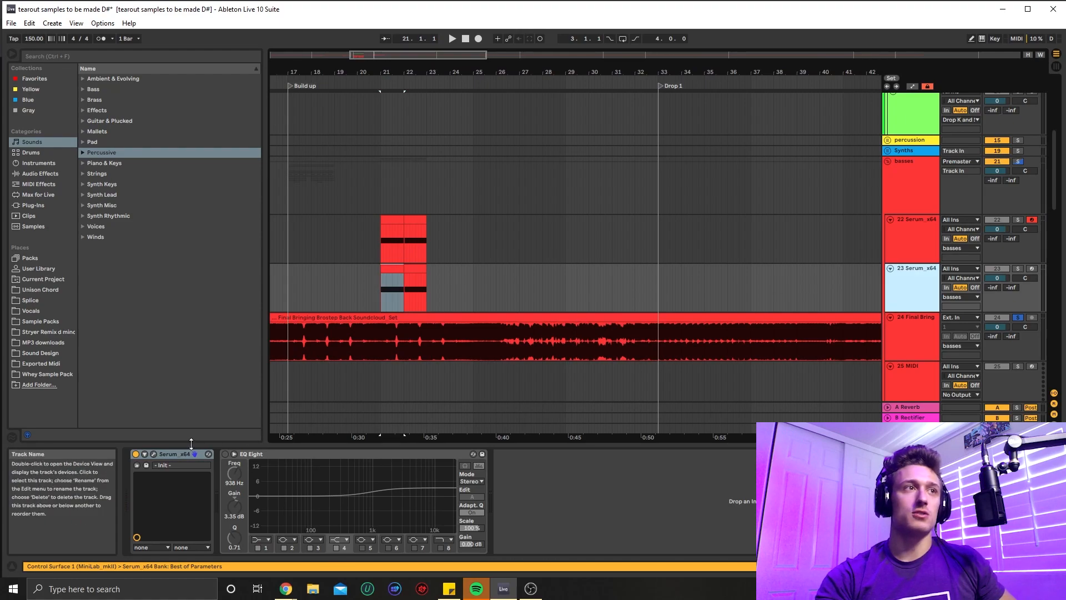
left_click(155, 452)
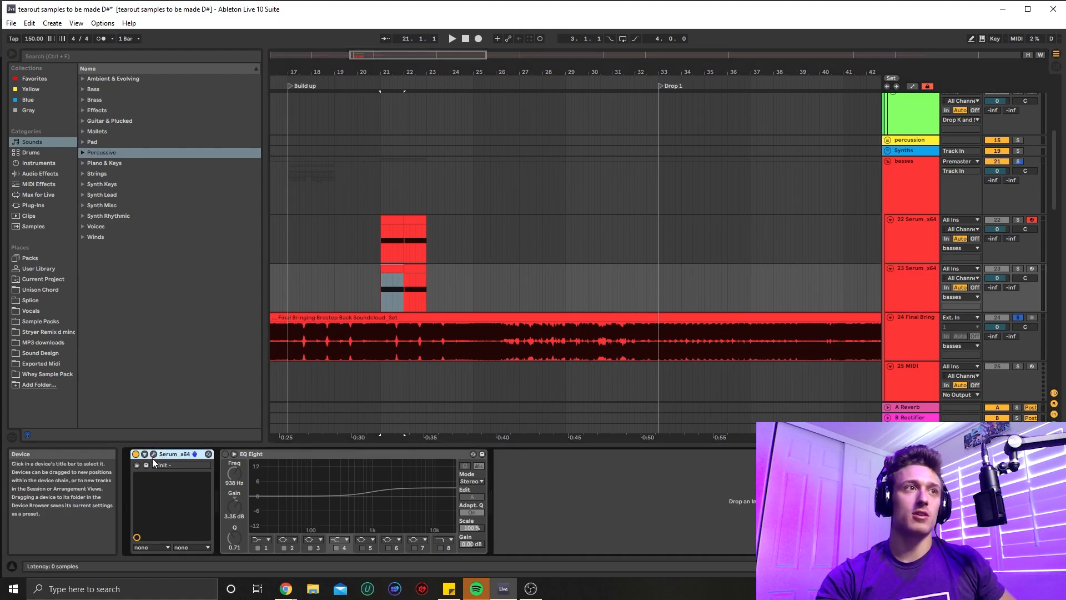
left_click(154, 455)
- Load the two-bar audio section just after the Drop 1 marker on track 24 into Serum's oscillator A and preview the wavetable in 2D
left_click(662, 328)
left_click(734, 336)
left_click_drag(707, 334, 269, 183)
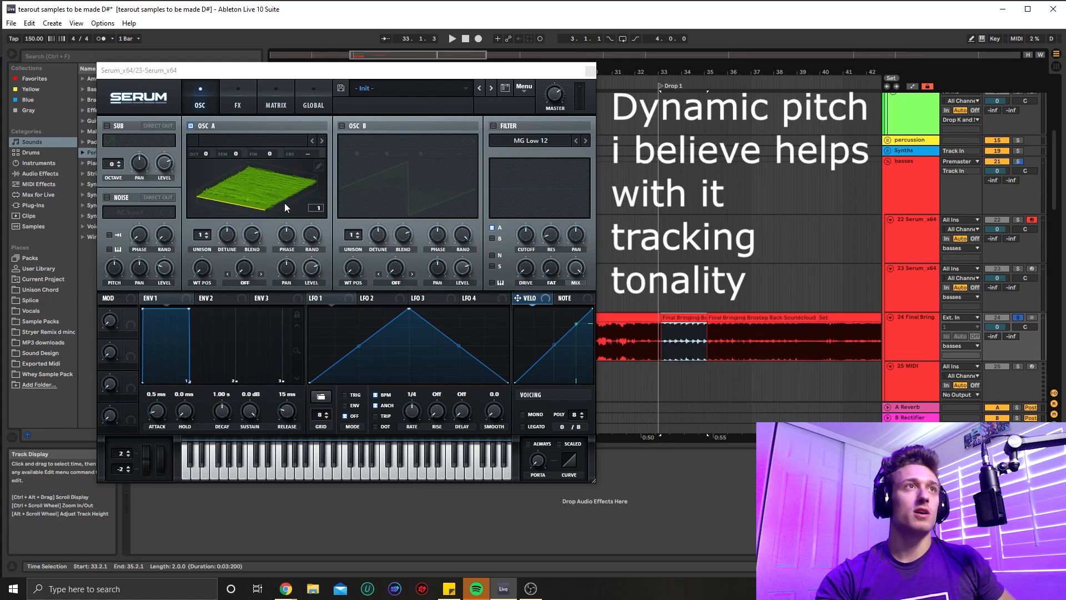
left_click(226, 171)
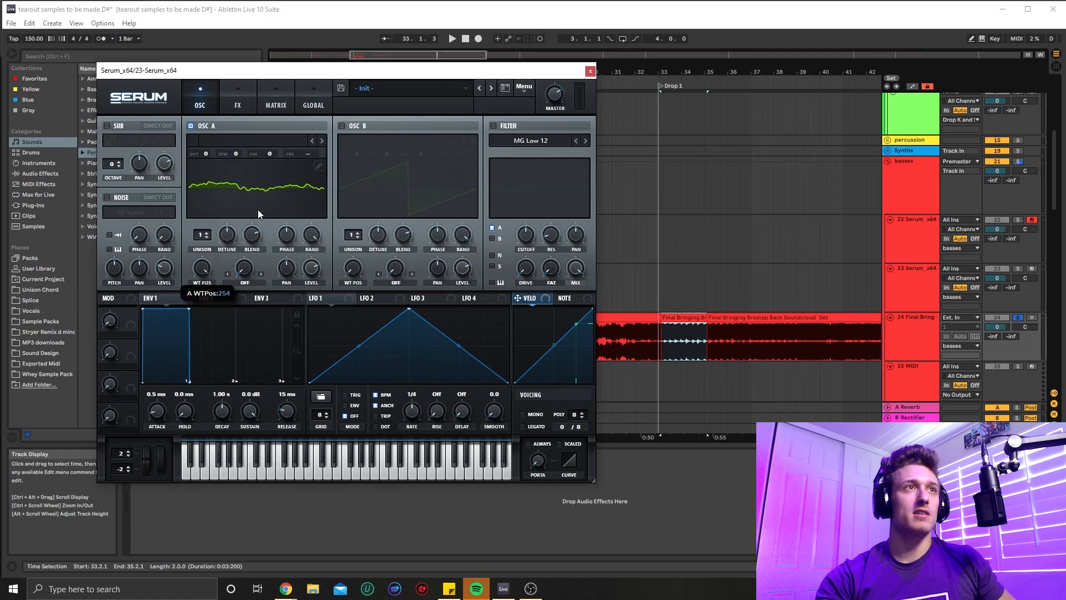
mouse_move(254, 285)
left_mouse_down()
mouse_move(262, 264)
mouse_move(255, 334)
left_mouse_up()
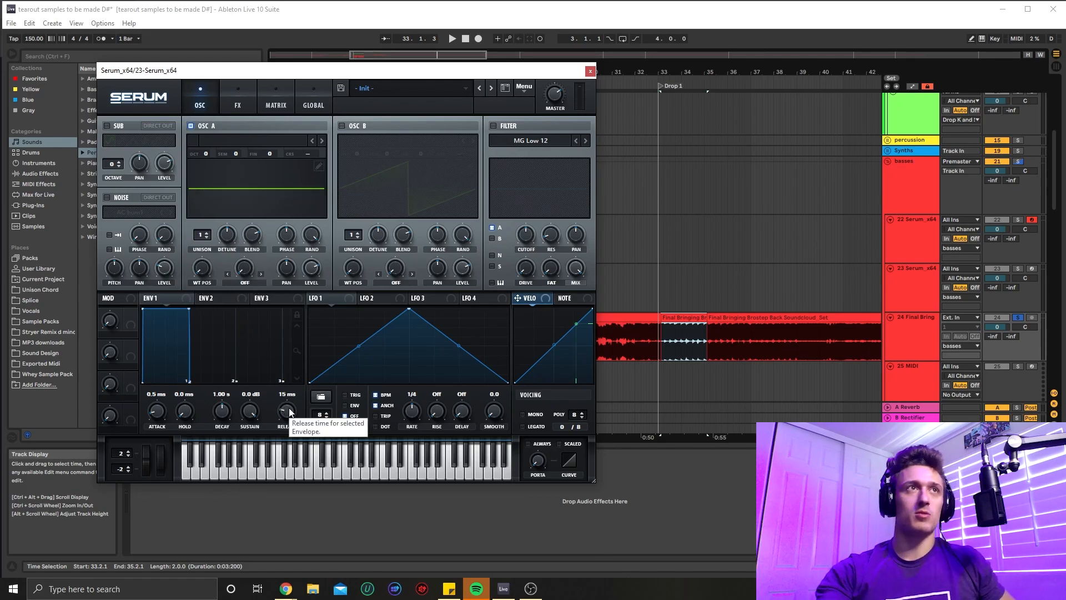
- Remove the silent frames from the beginning through frame 28 in oscillator A's wavetable editor
left_click(319, 165)
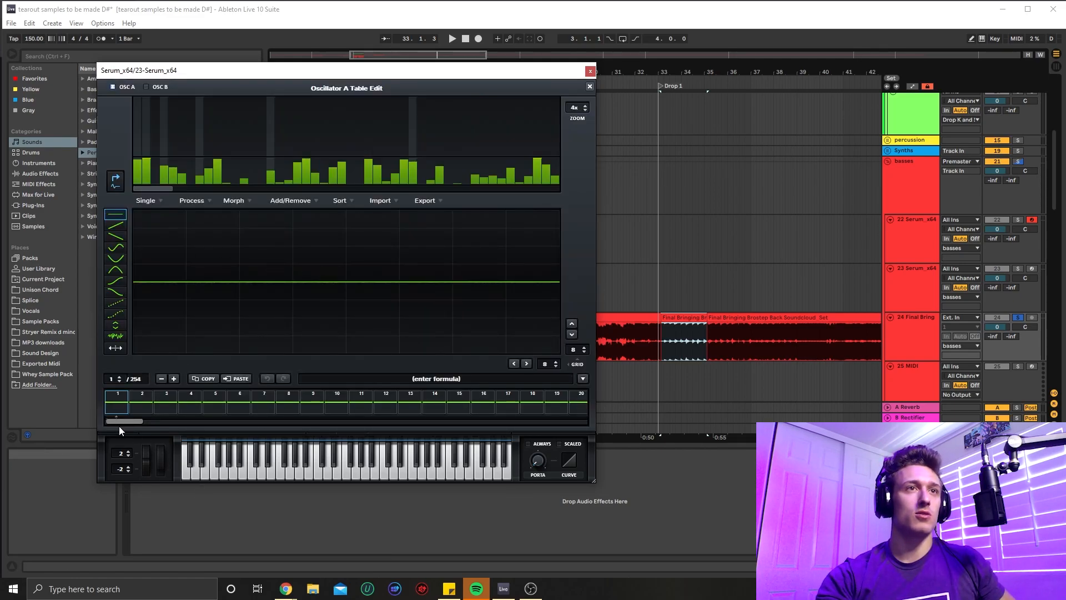
left_click_drag(129, 421, 162, 422)
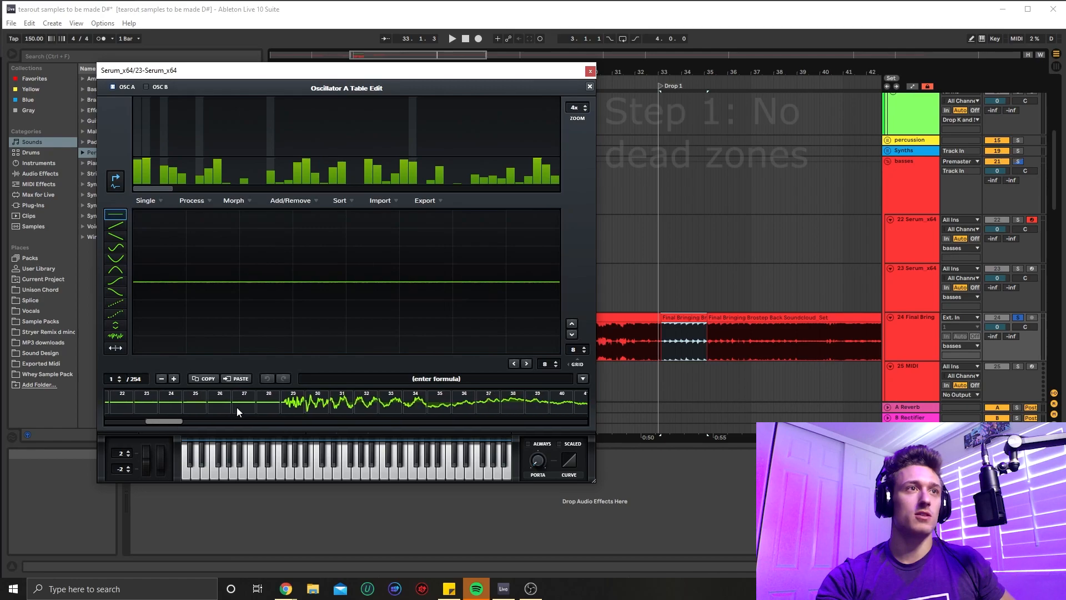
left_click(293, 201)
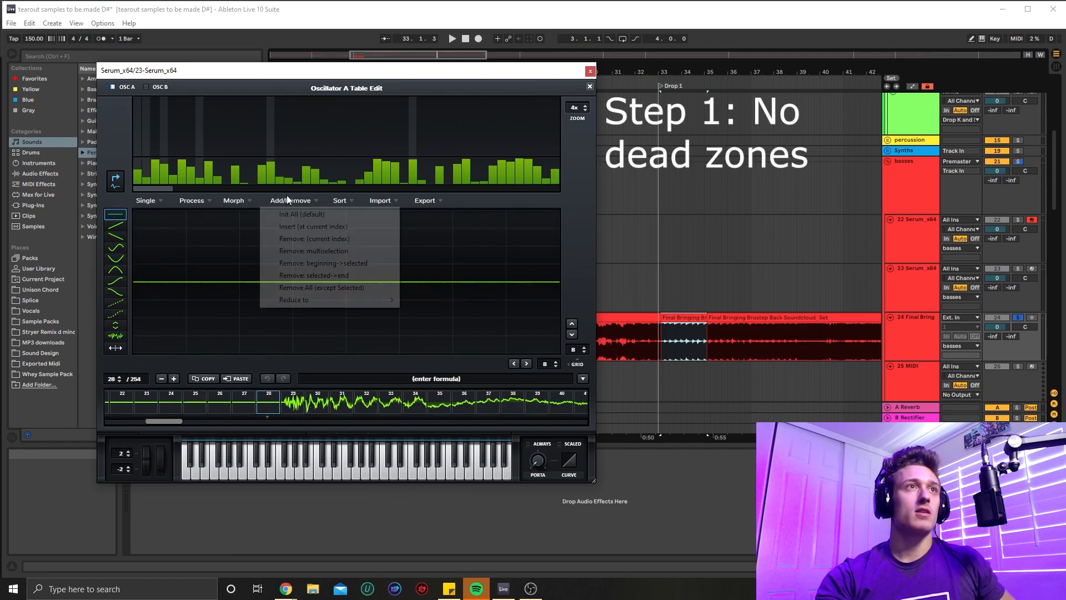
left_click(322, 264)
left_click_drag(134, 421, 165, 349)
- Apply Morph - Spectral to the trimmed wavetable and look through the resulting frames
left_click(240, 200)
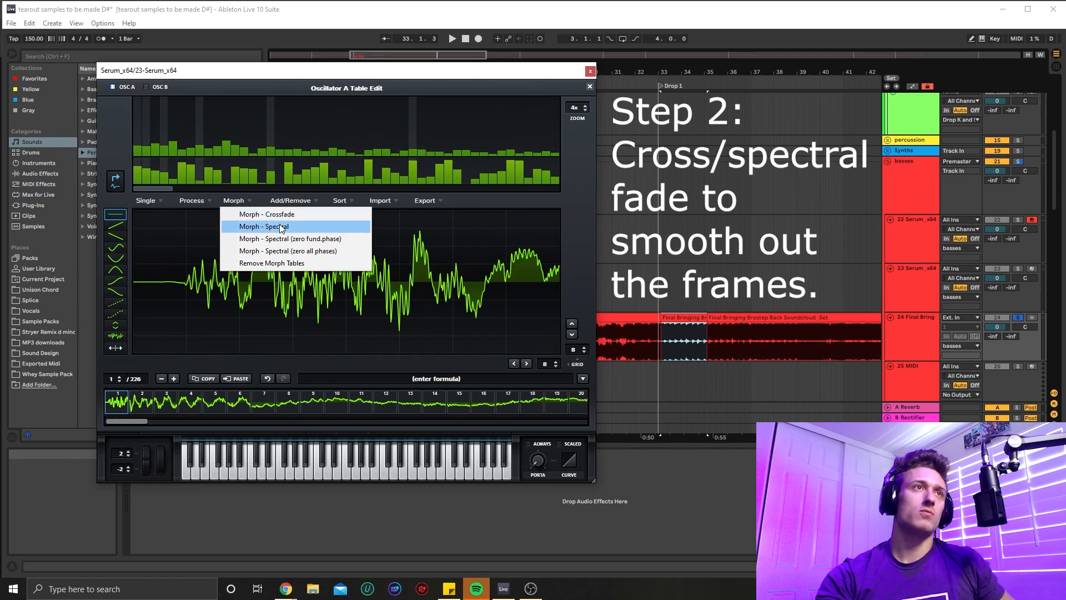
left_click(281, 226)
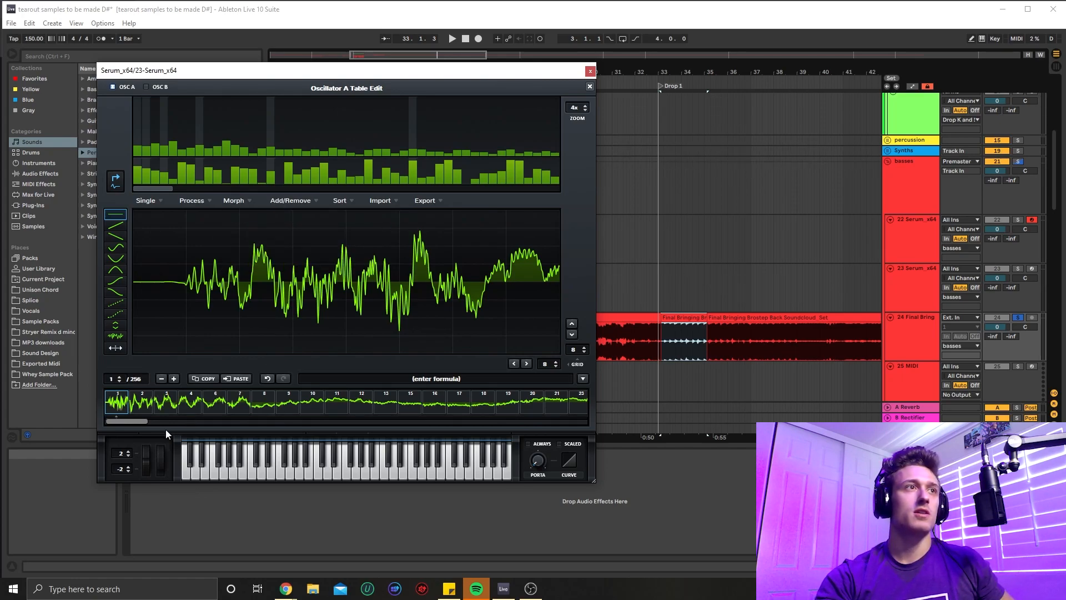
left_click_drag(160, 418, 621, 411)
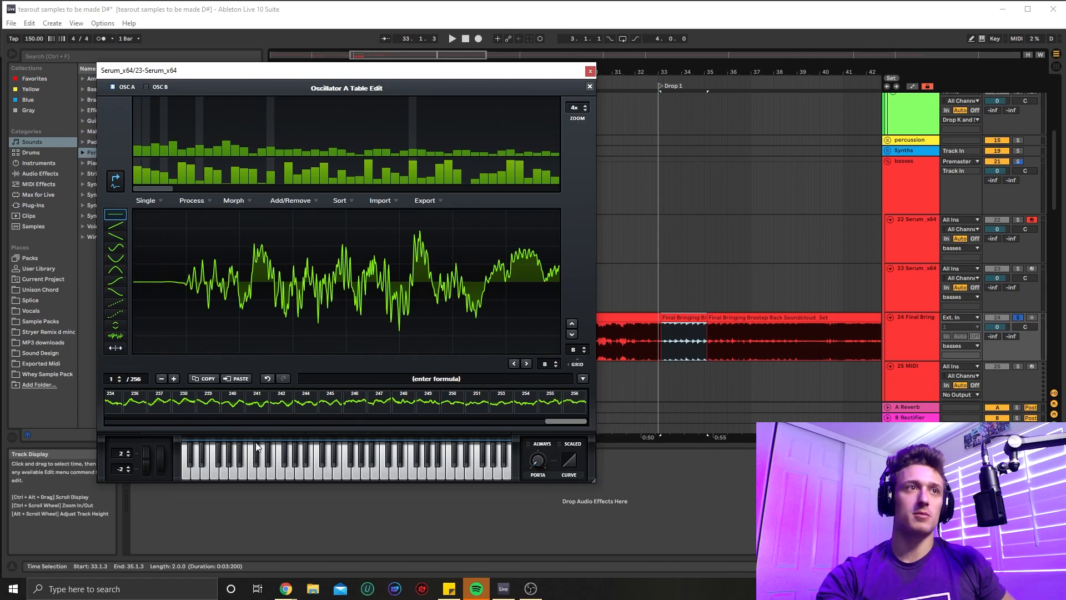
- Normalize each wavetable frame separately, close the table editor and sweep oscillator A's wavetable position
left_click(231, 208)
left_click(194, 201)
left_click(245, 215)
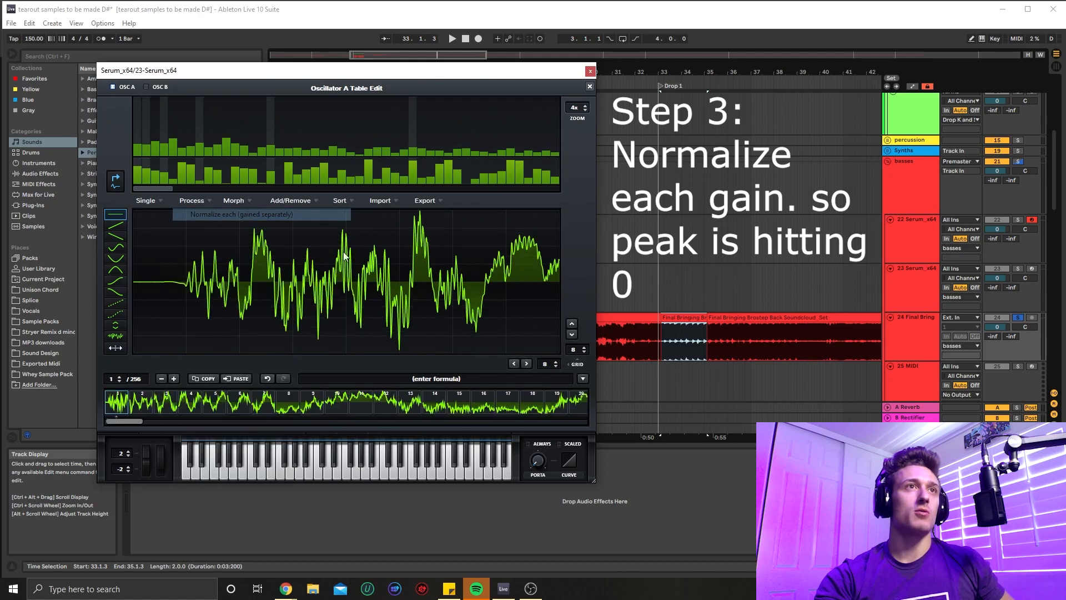
left_click_drag(138, 420, 598, 437)
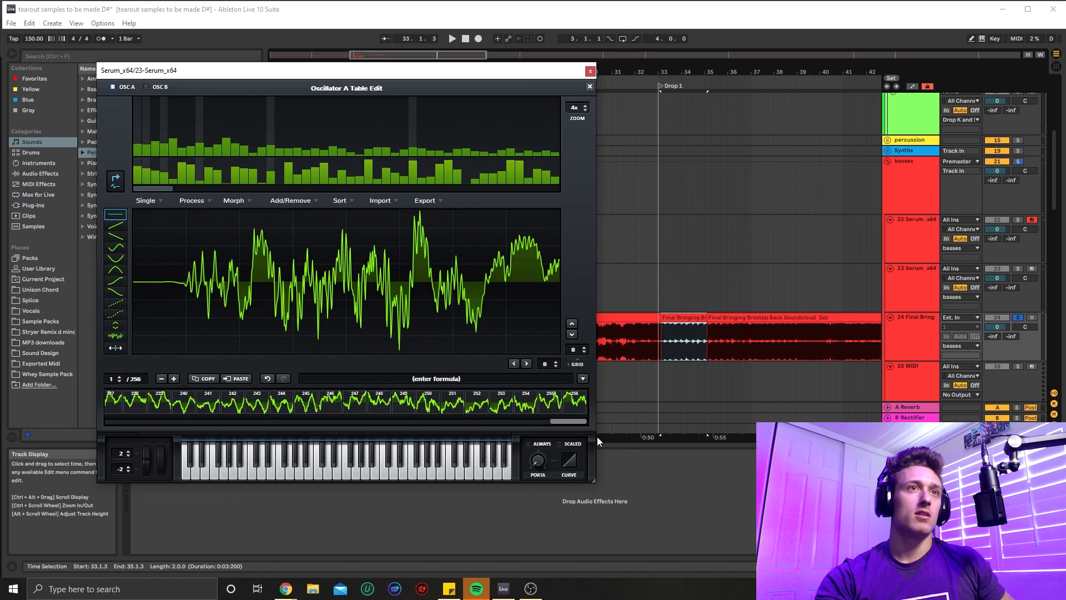
left_click(590, 87)
left_click_drag(203, 254, 245, 324)
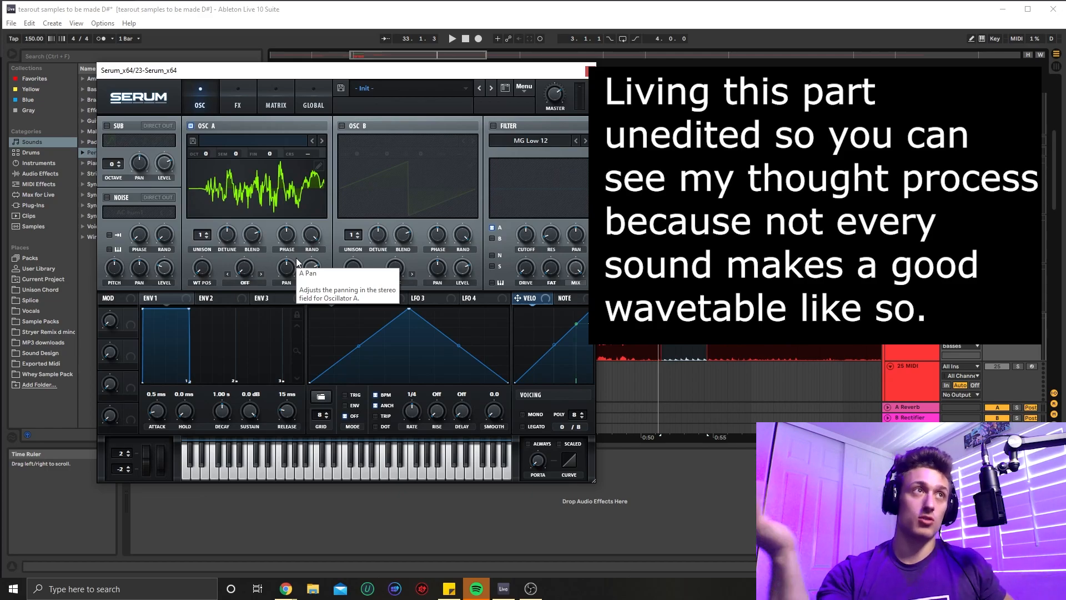
- Move the Serum window off the clips and loop playback over the track 23 MIDI clips from bar 21 to 23
left_click_drag(398, 70, 808, 127)
left_click(377, 300)
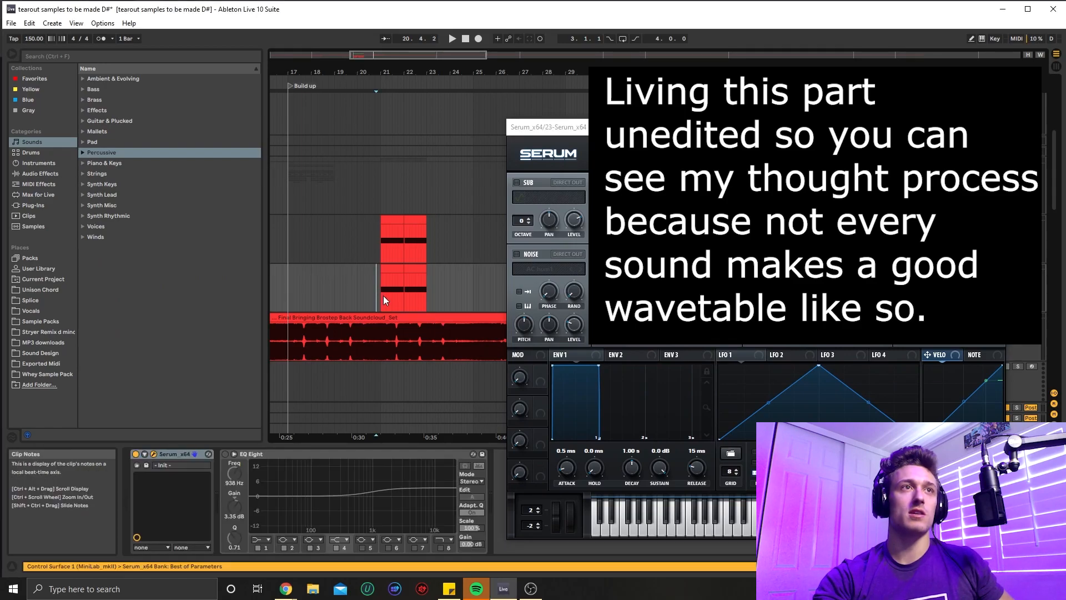
scroll(378, 296, "up", 3)
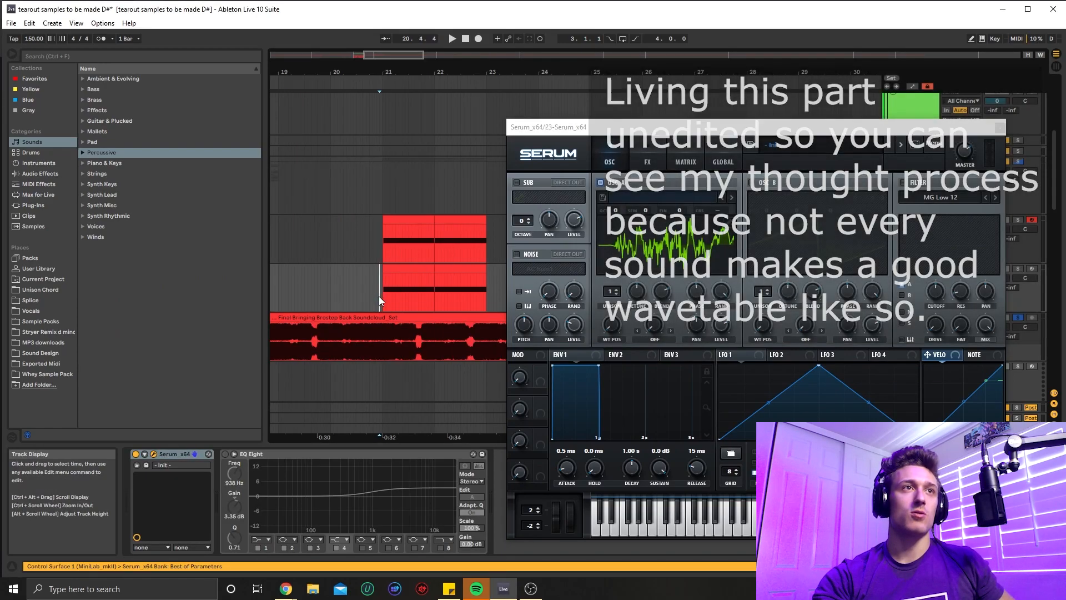
left_click_drag(382, 294, 487, 298)
key("ctrl+l")
key("space")
- Set oscillator A's octave to -1 and sweep its wavetable position while the loop plays
left_click_drag(611, 324, 648, 378)
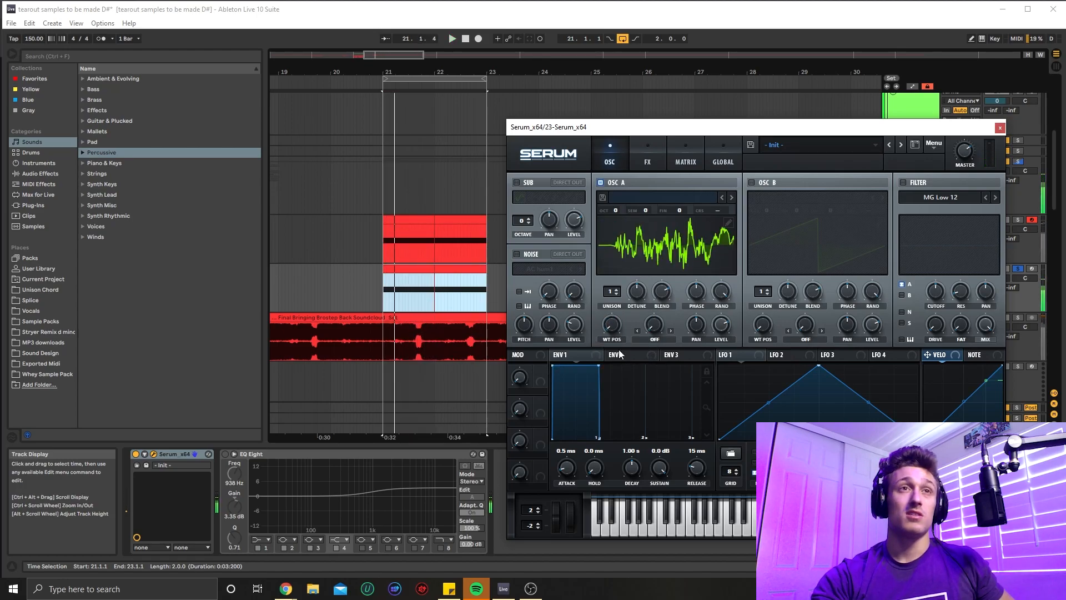
left_click_drag(604, 213, 604, 230)
left_click_drag(618, 326, 631, 261)
- Reapply Morph - Spectral to oscillator A's wavetable, normalize its frames and close the table editor
left_click(728, 221)
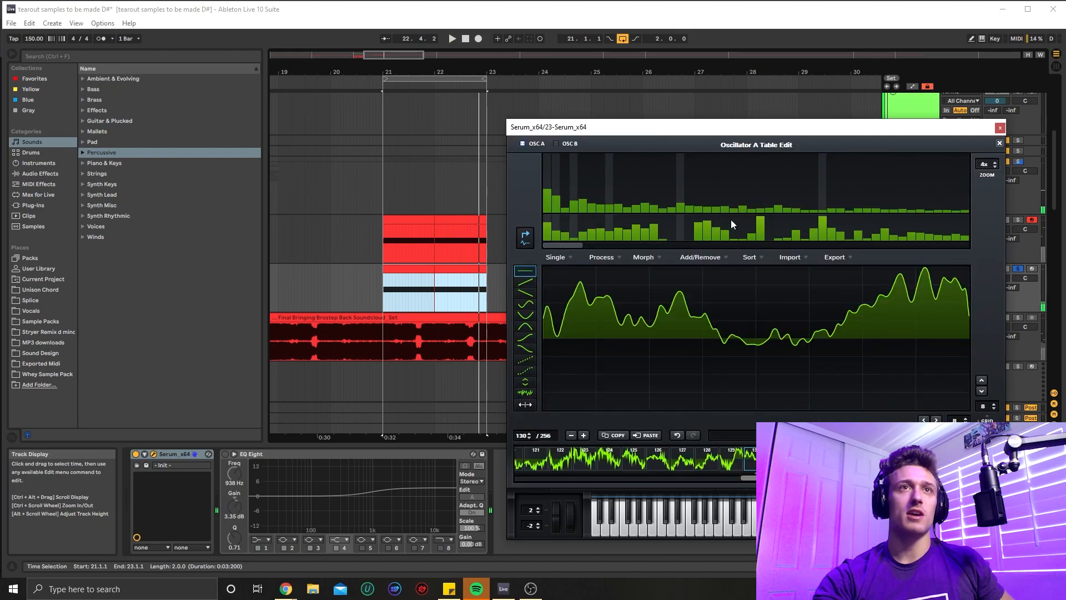
left_click(658, 257)
left_click(694, 283)
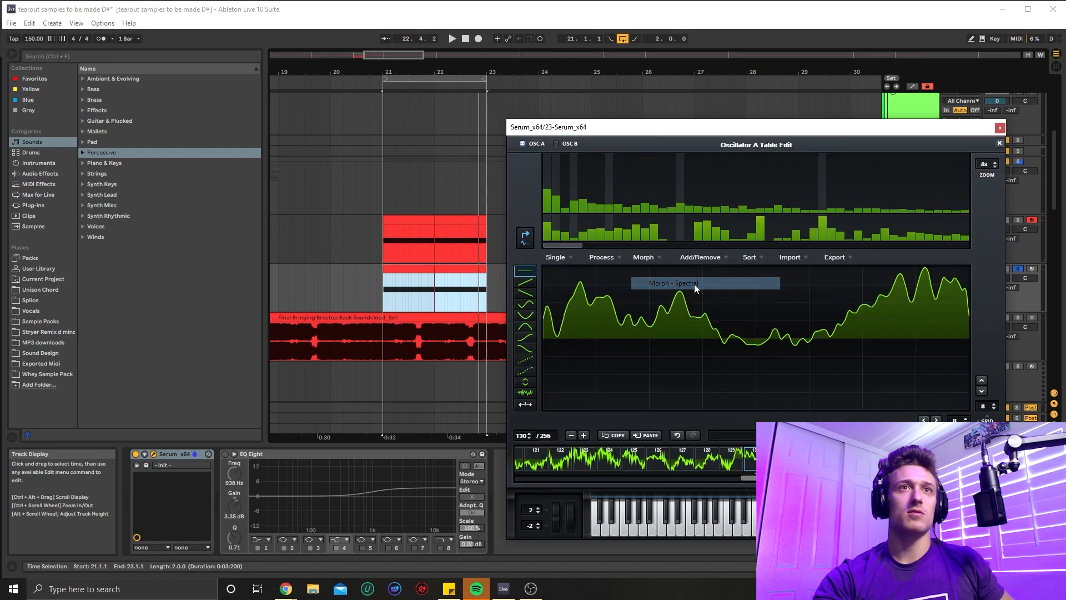
left_click(604, 257)
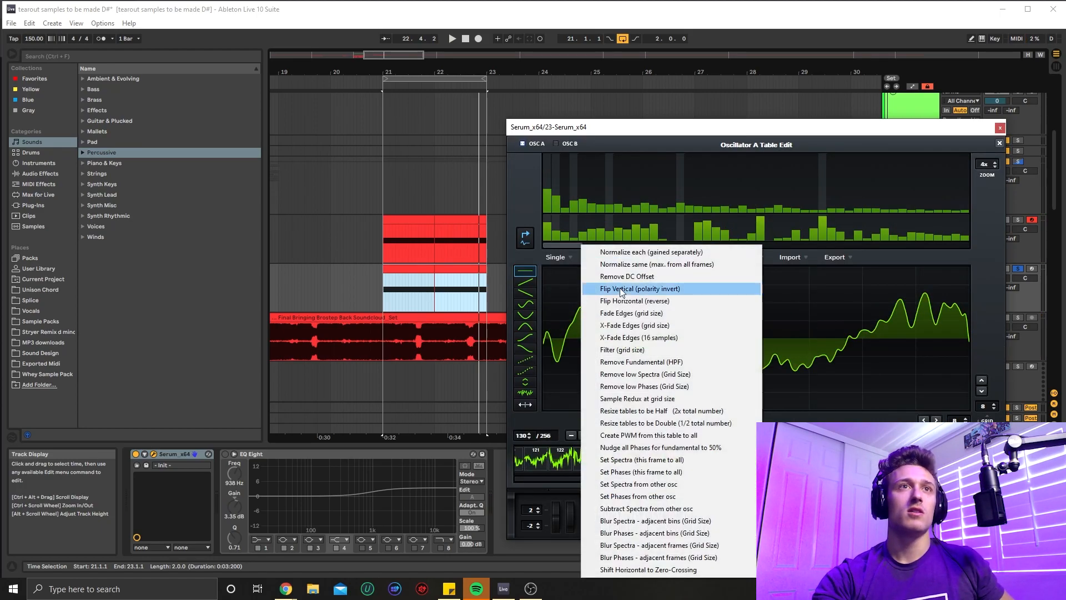
left_click(635, 264)
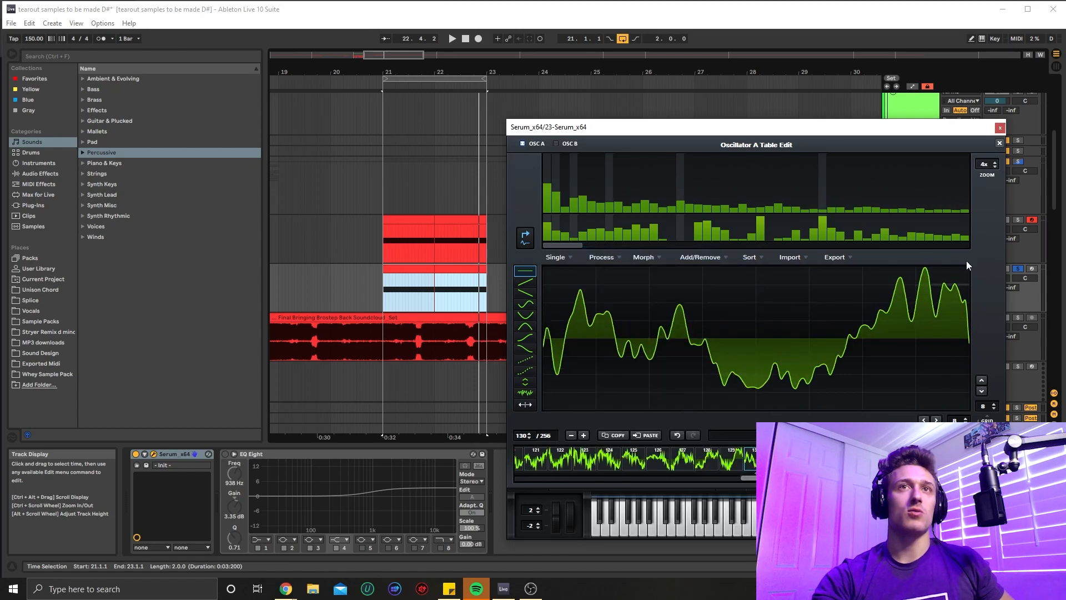
left_click(999, 144)
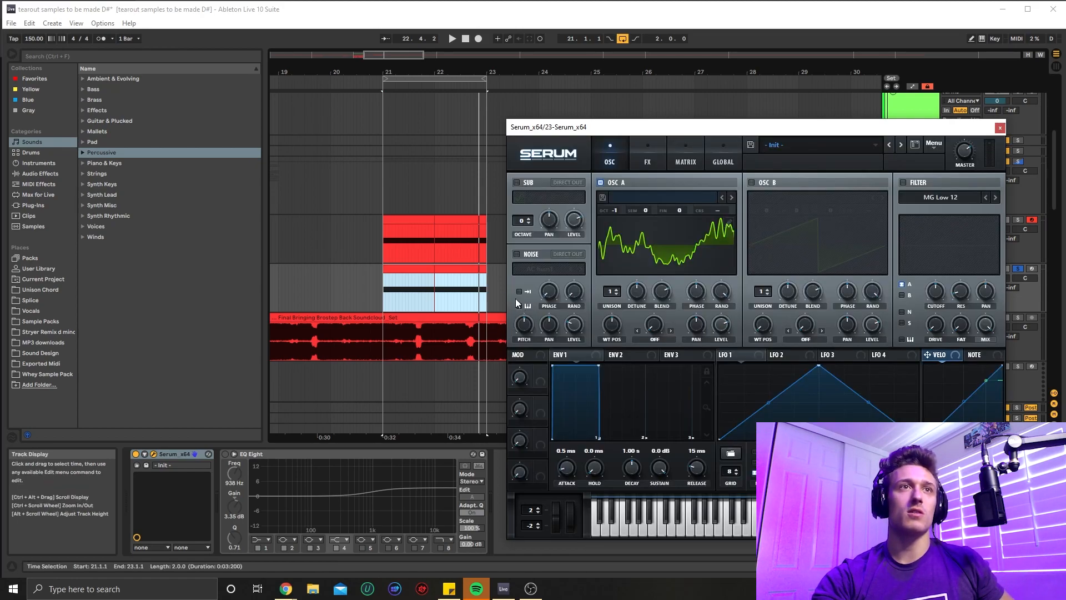
- Play the loop while sweeping oscillator A's wavetable position to audition the re-morphed table
key("space")
left_click_drag(605, 325, 636, 391)
key("space")
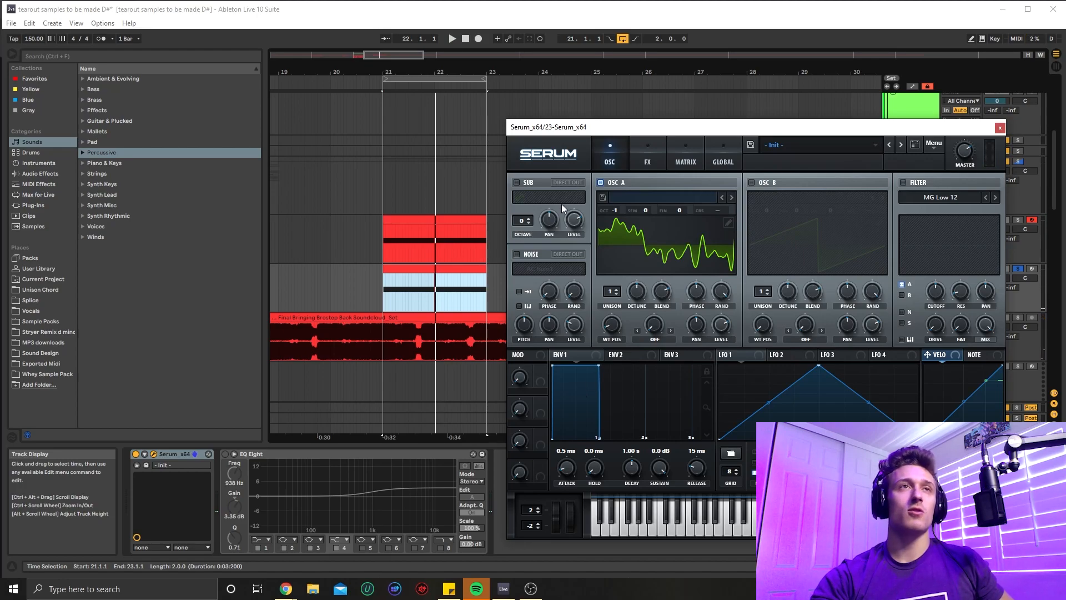
- Enable oscillator B at +2 octaves and set oscillator A's warp mode to FM (from B)
left_click(752, 181)
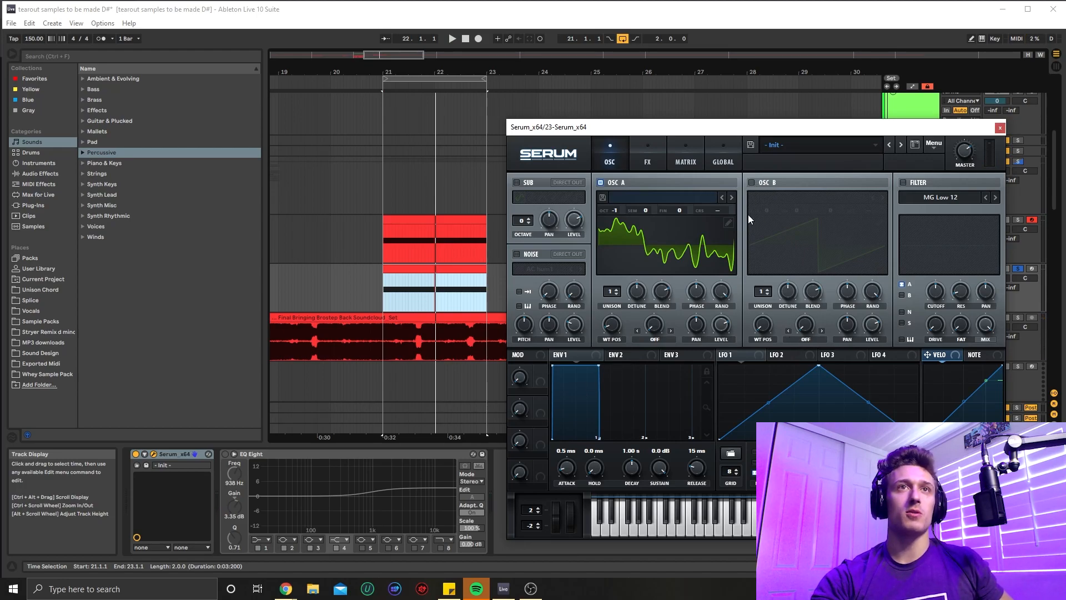
left_click(661, 337)
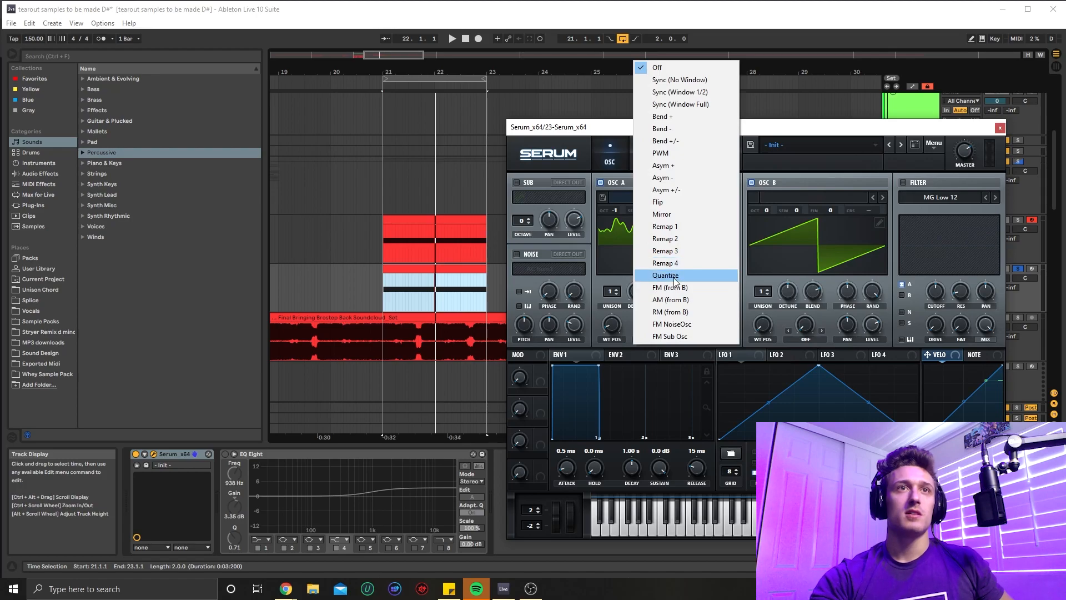
left_click(676, 286)
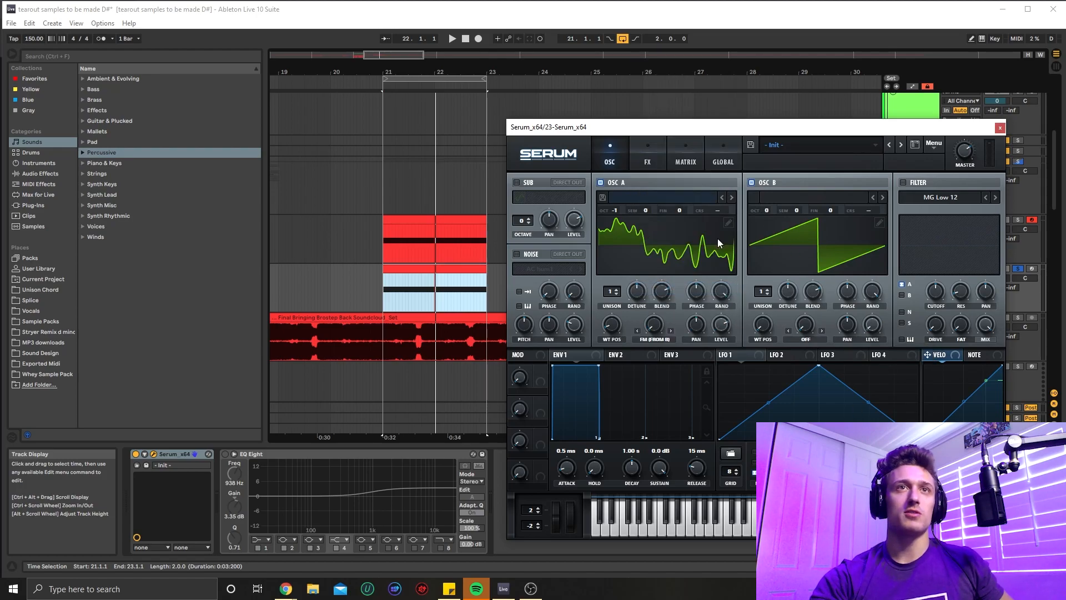
left_click_drag(773, 173, 775, 182)
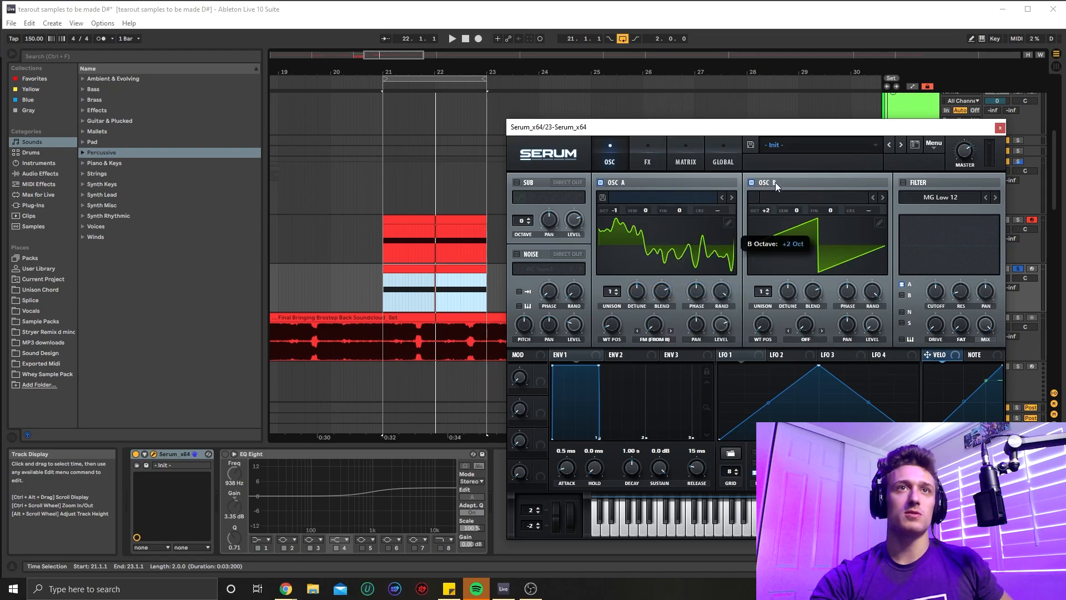
- Adjust oscillator A's FM warp amount and wavetable position while the loop plays
key("space")
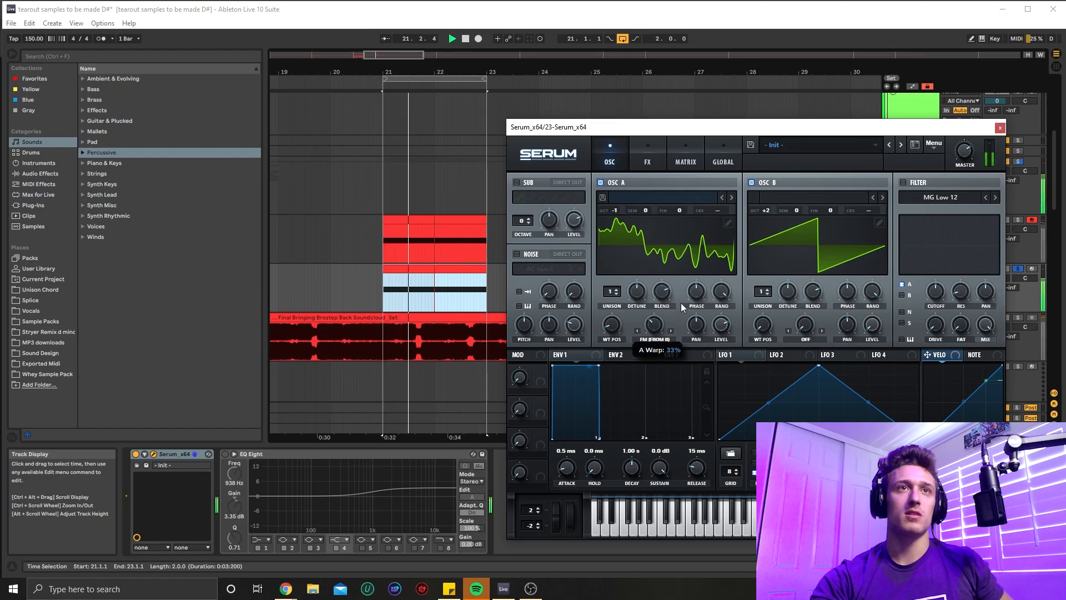
mouse_move(612, 324)
left_mouse_down()
mouse_move(622, 295)
mouse_move(630, 366)
mouse_move(616, 333)
mouse_move(625, 321)
left_mouse_up()
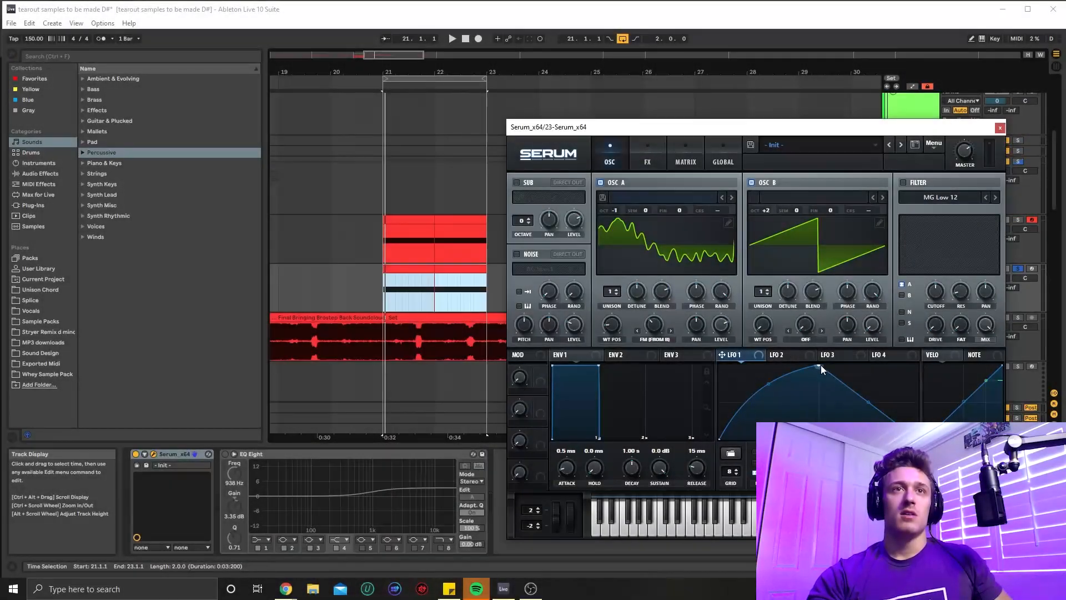
- Play the loop and assign LFO 2 to oscillator A's wavetable position
key("space")
left_click(783, 354)
left_click_drag(773, 354, 593, 312)
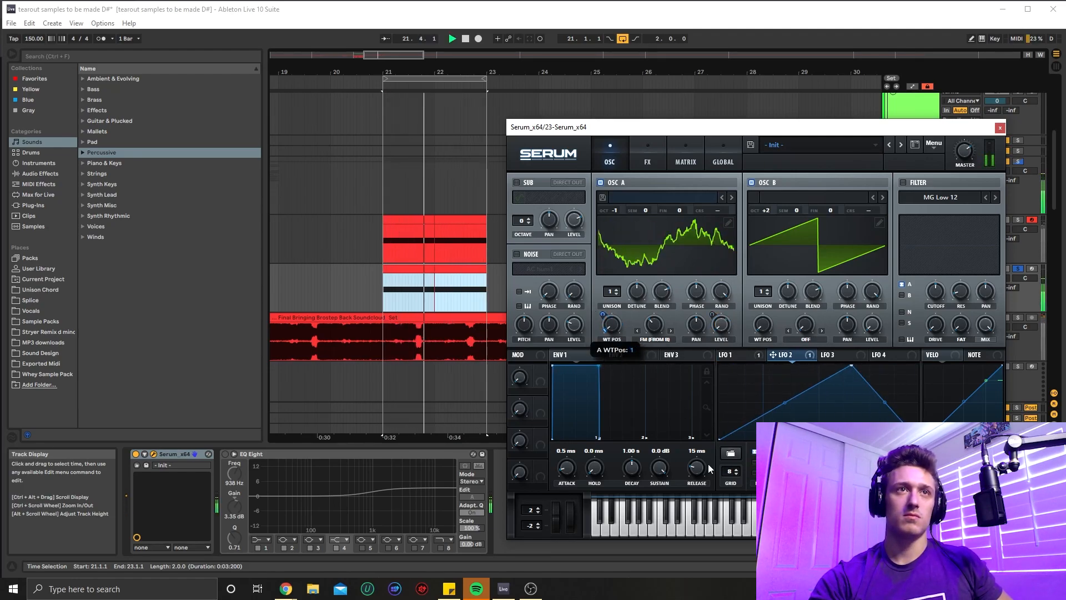
- Look through LFO 1 and LFO 3, and assign LFO 1 to oscillator A's FM (from B) amount
left_click(741, 355)
left_click(822, 354)
left_click(737, 354)
left_click_drag(737, 354, 654, 326)
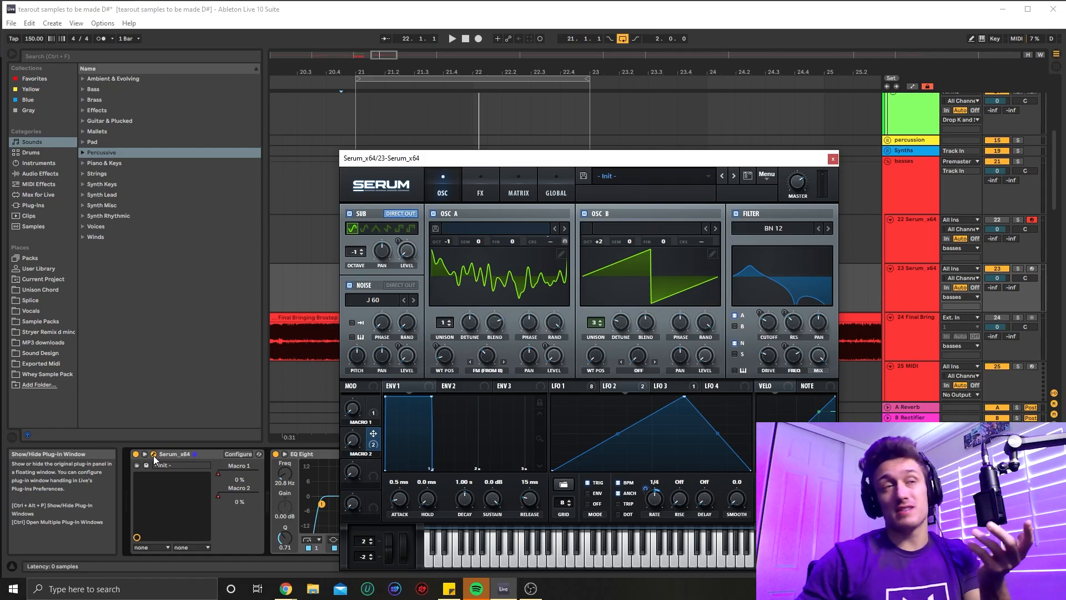
- Adjust oscillator A's wavetable position in the finished patch and display LFO 1's shape and destinations
left_click_drag(444, 368, 446, 361)
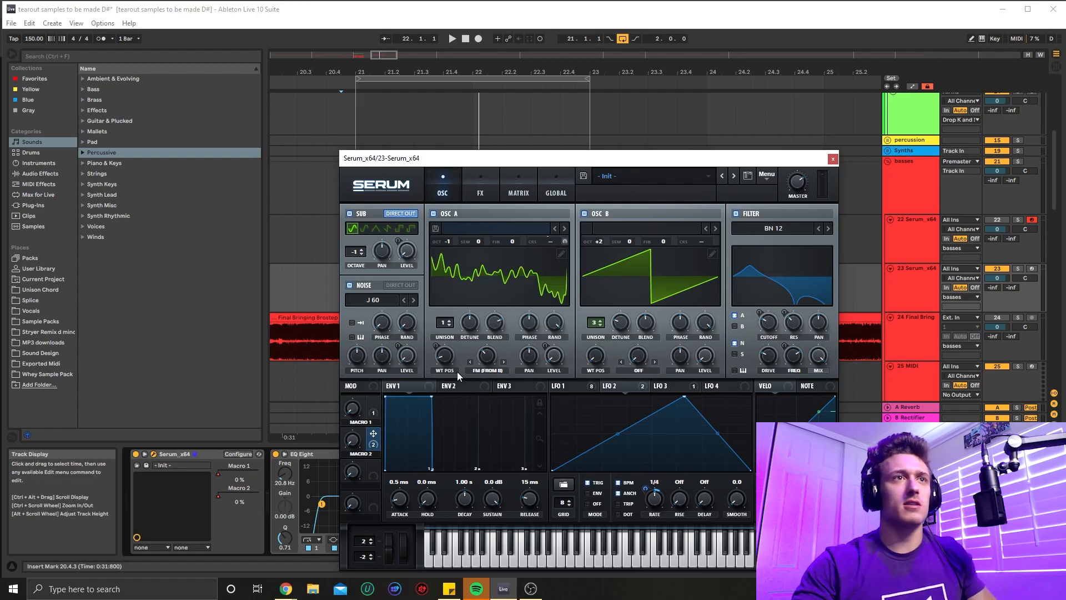
left_click(566, 386)
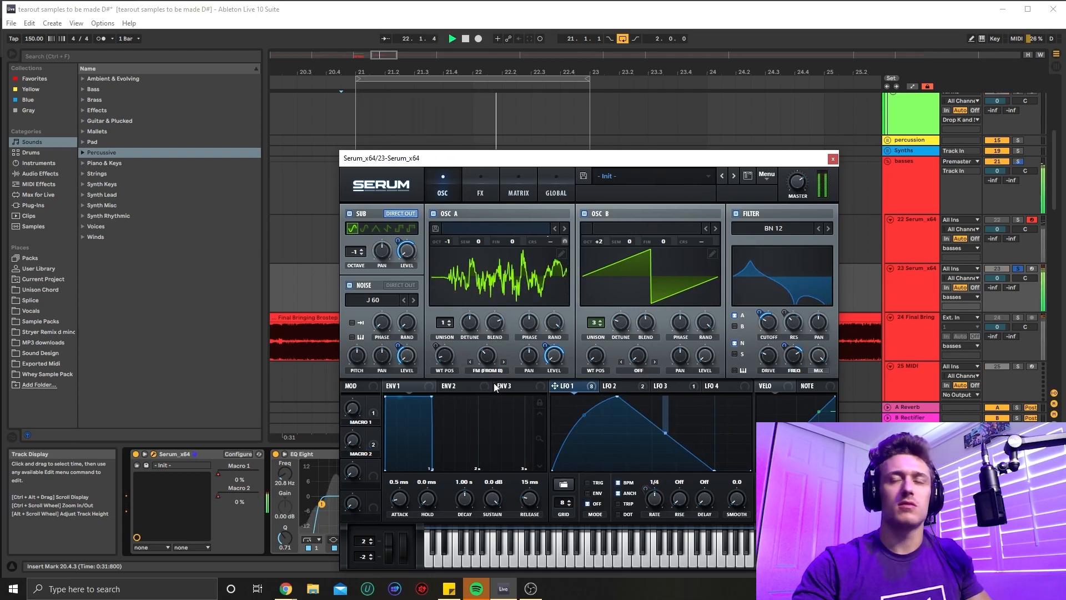
key("space")
- Move the Serum window clear of the clips and play the bass clip from bar 21
left_click_drag(679, 161, 888, 65)
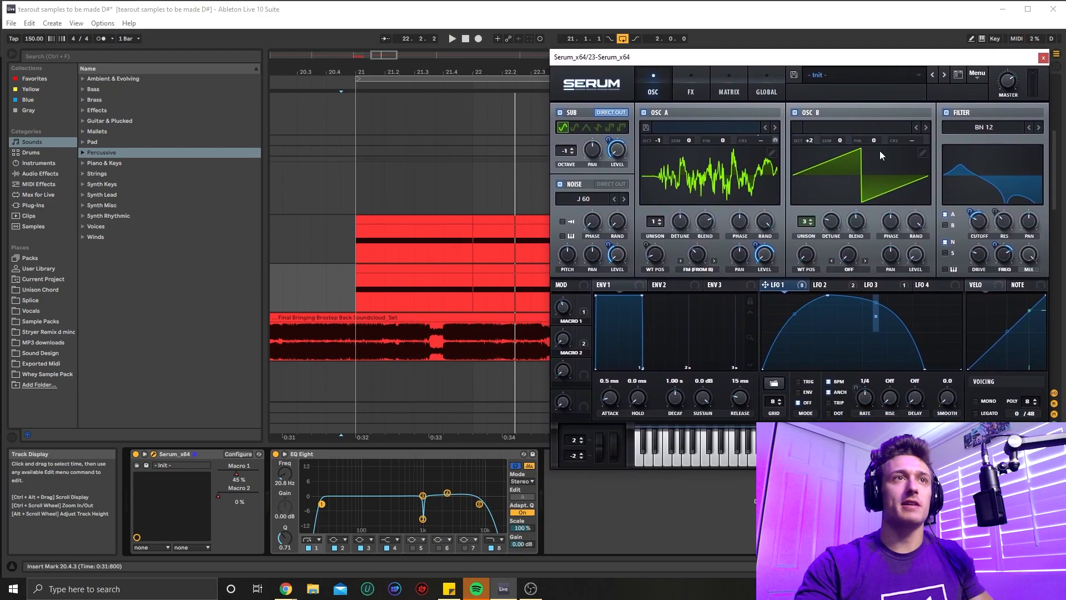
left_click(359, 293)
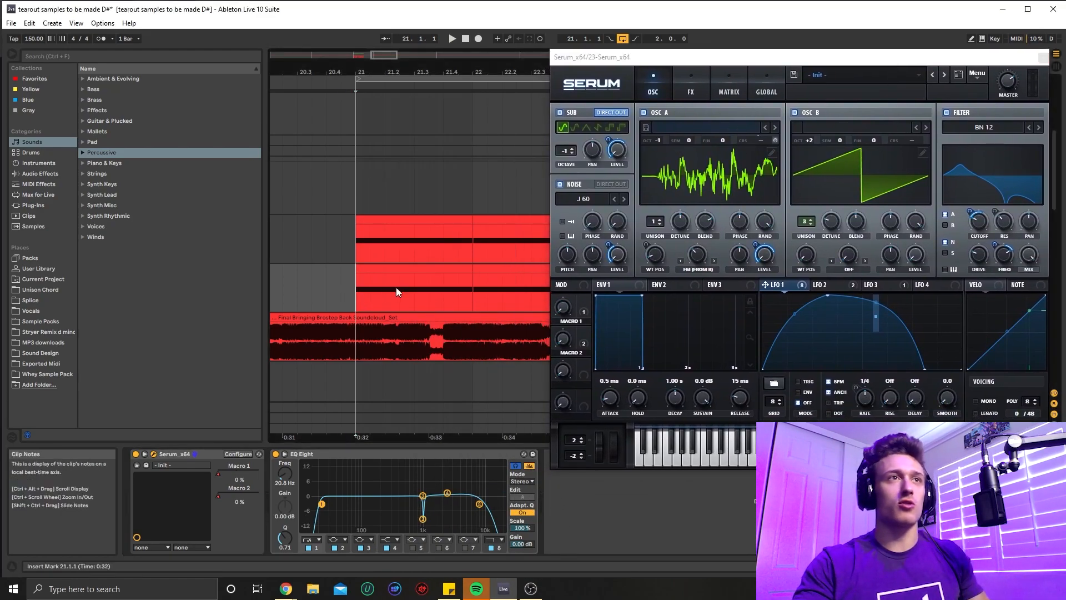
key("space")
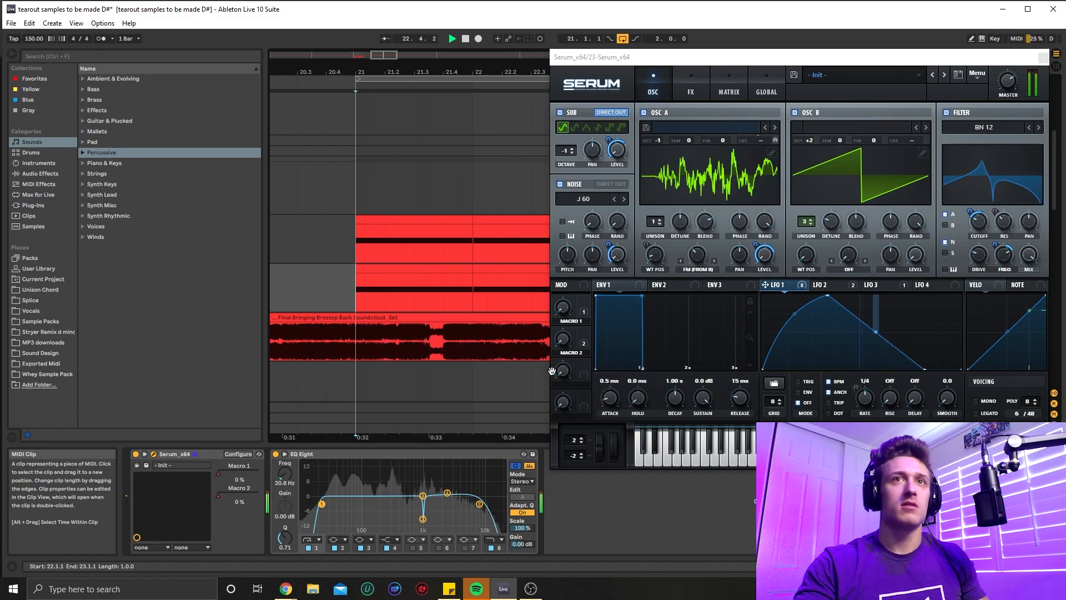
key("space")
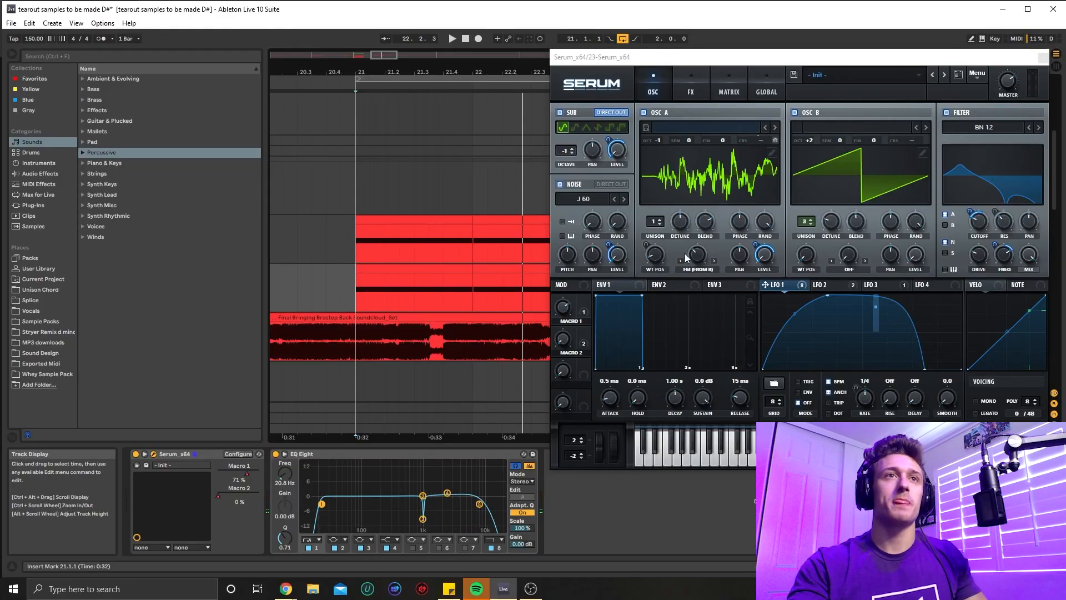
- Rename macro 1 to X LENGTH and macro 2 to 8TH
double_click(577, 321)
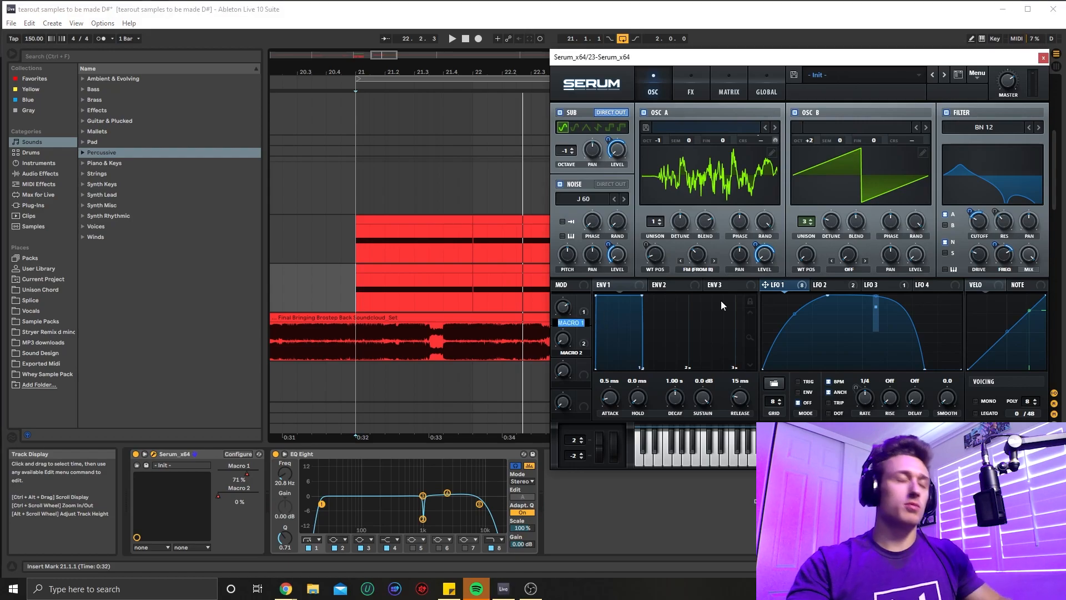
type("X LENGTH")
key("Return")
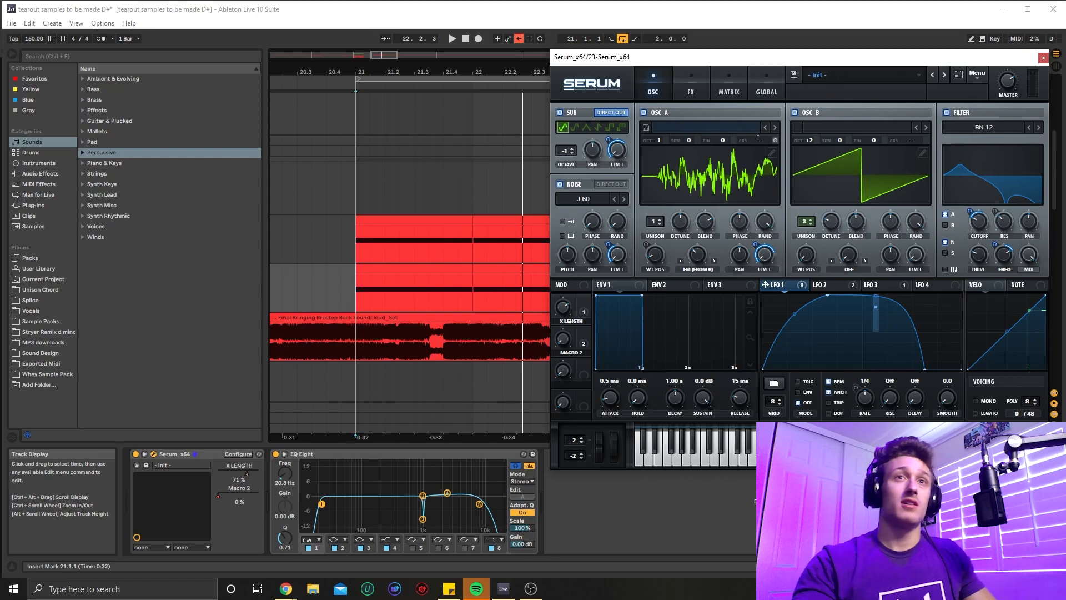
double_click(575, 354)
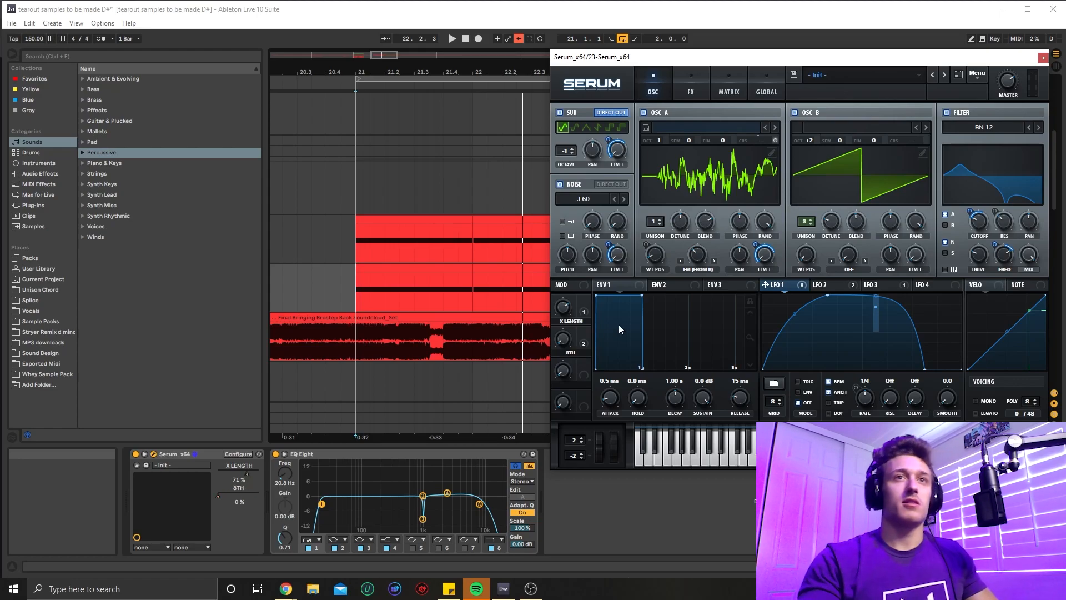
- Examine the arrangement's automation lanes over bars 21 to 23, and hide them again
key("a")
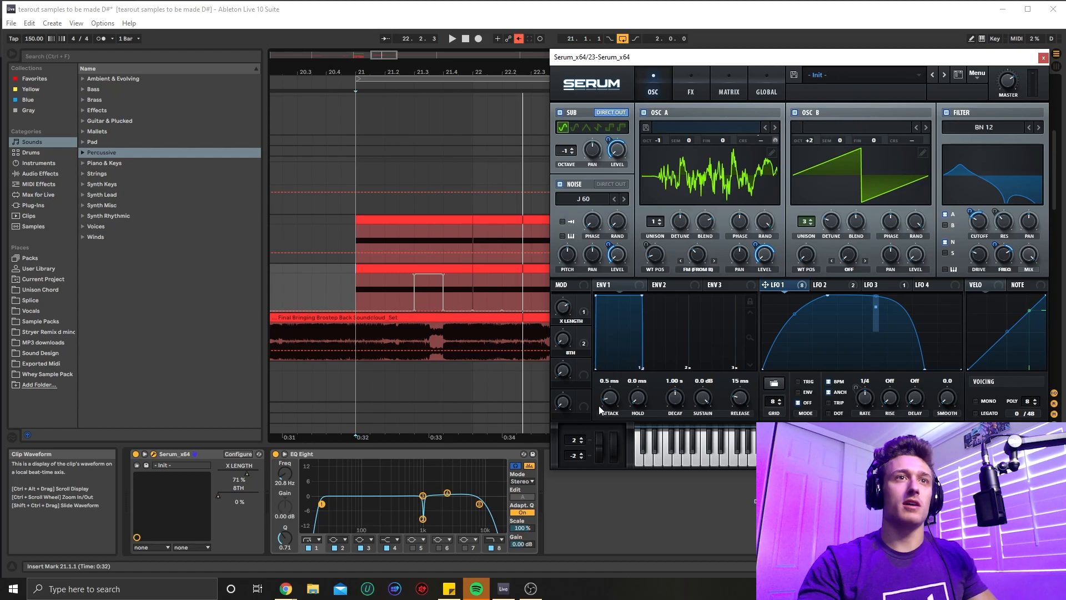
scroll(485, 285, "down", 3)
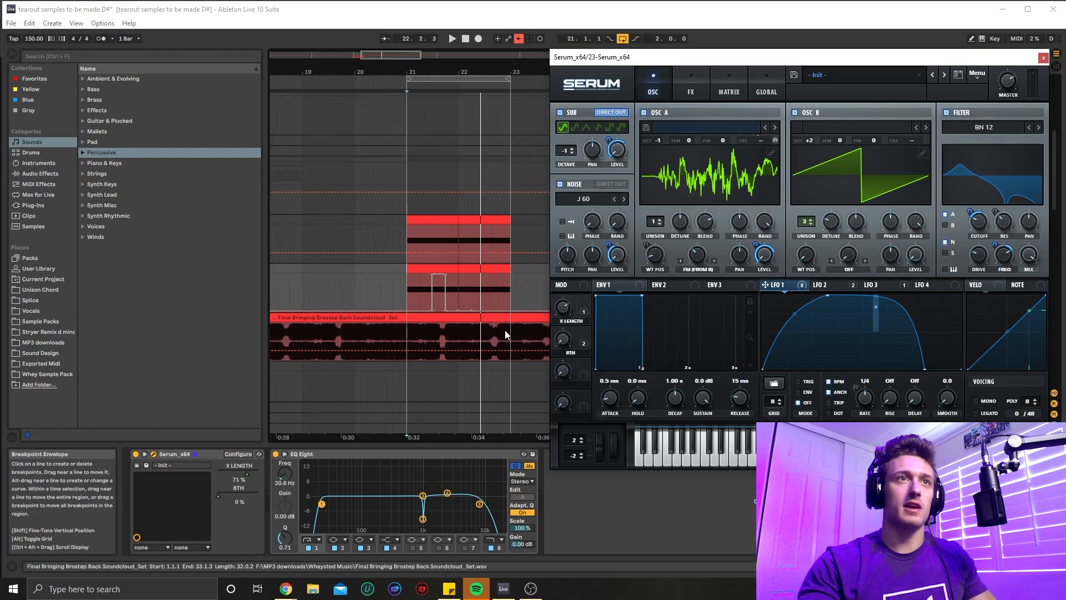
key("a")
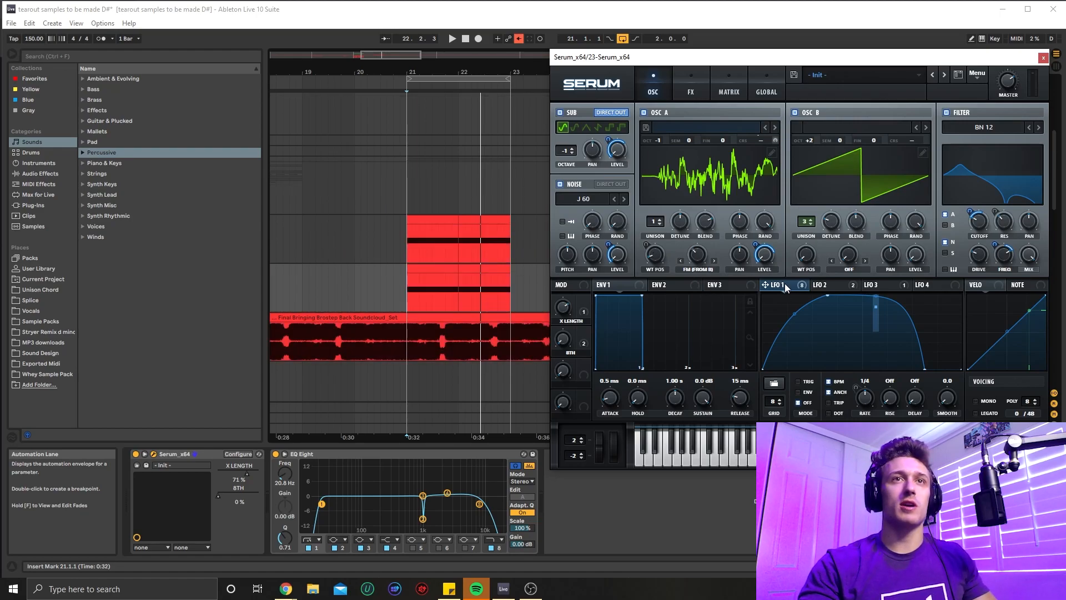
- Assign the X LENGTH macro to the curve point on LFO 2's rising slope and audition the result
left_click(839, 284)
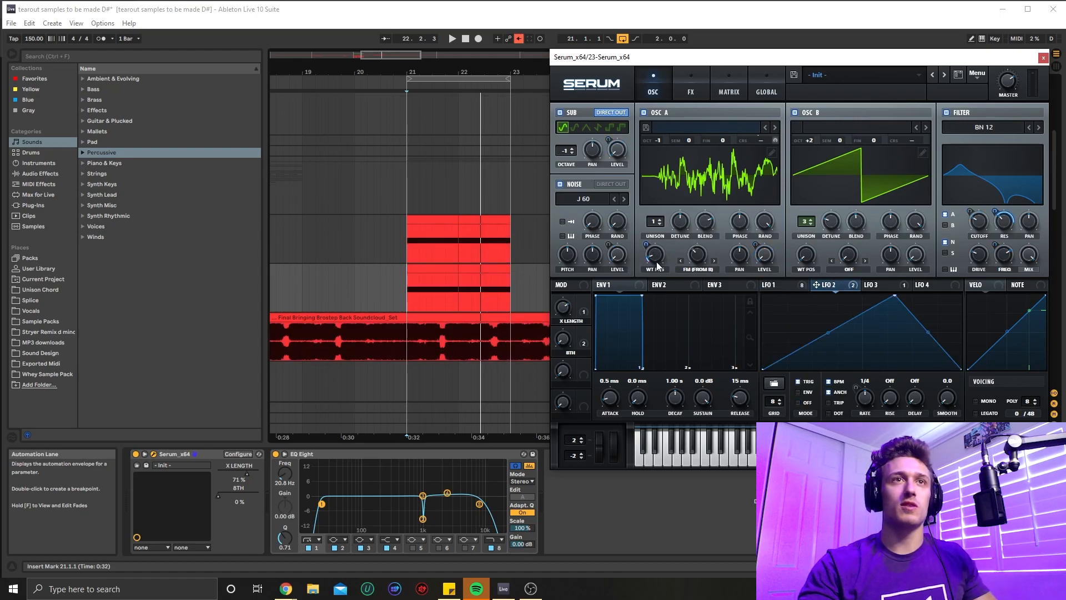
key("space")
mouse_move(831, 331)
left_mouse_down()
mouse_move(827, 309)
mouse_move(823, 356)
mouse_move(812, 330)
left_mouse_up()
key("space")
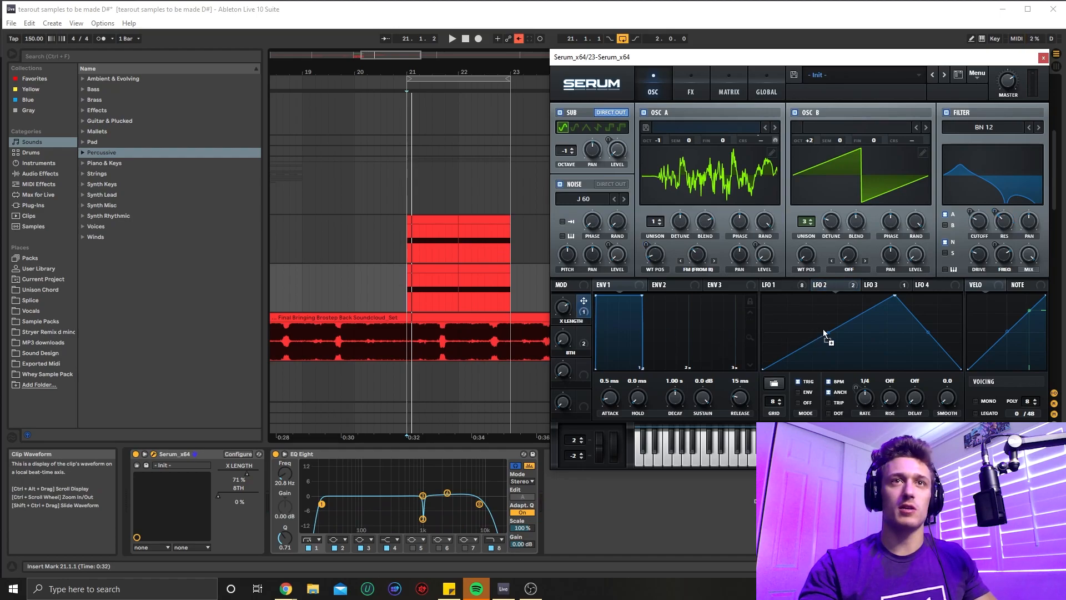
left_click_drag(825, 338, 827, 335)
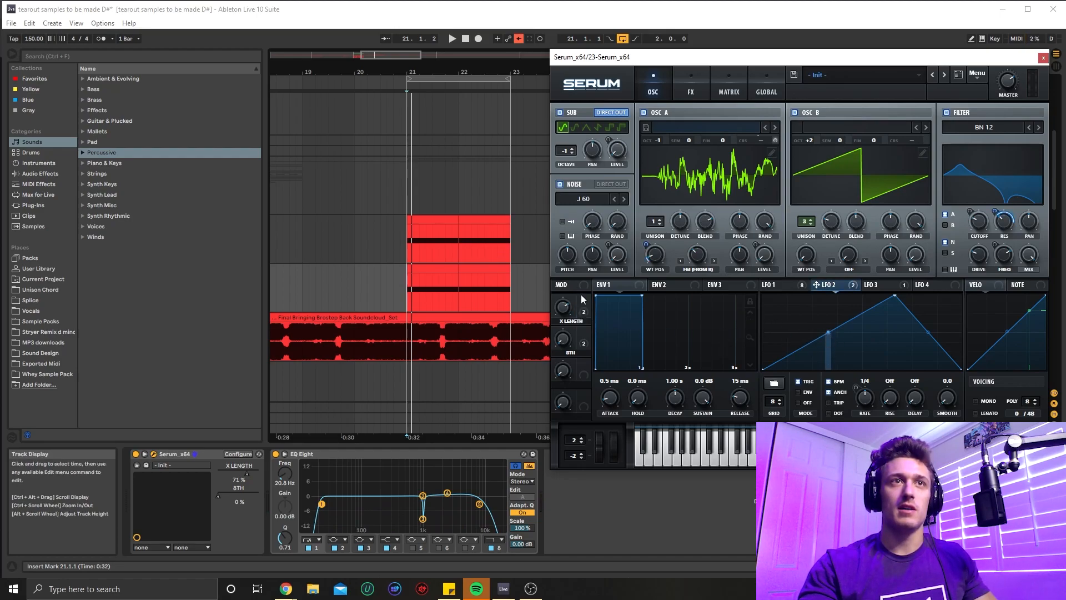
key("space")
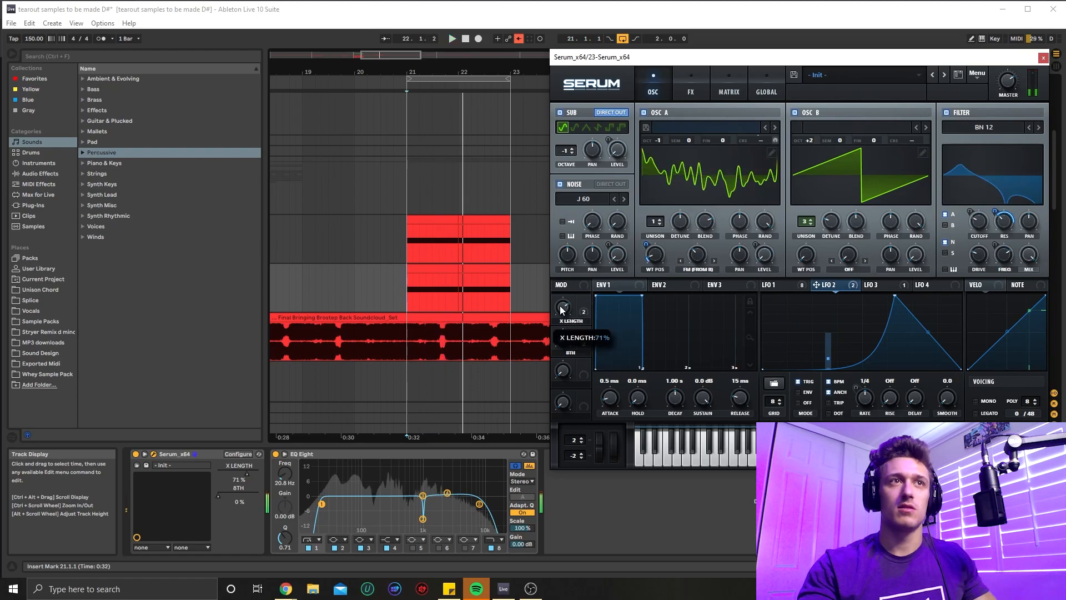
- Show the automation lanes and review the shapes and destinations of LFO 1, LFO 2 and LFO 3
key("a")
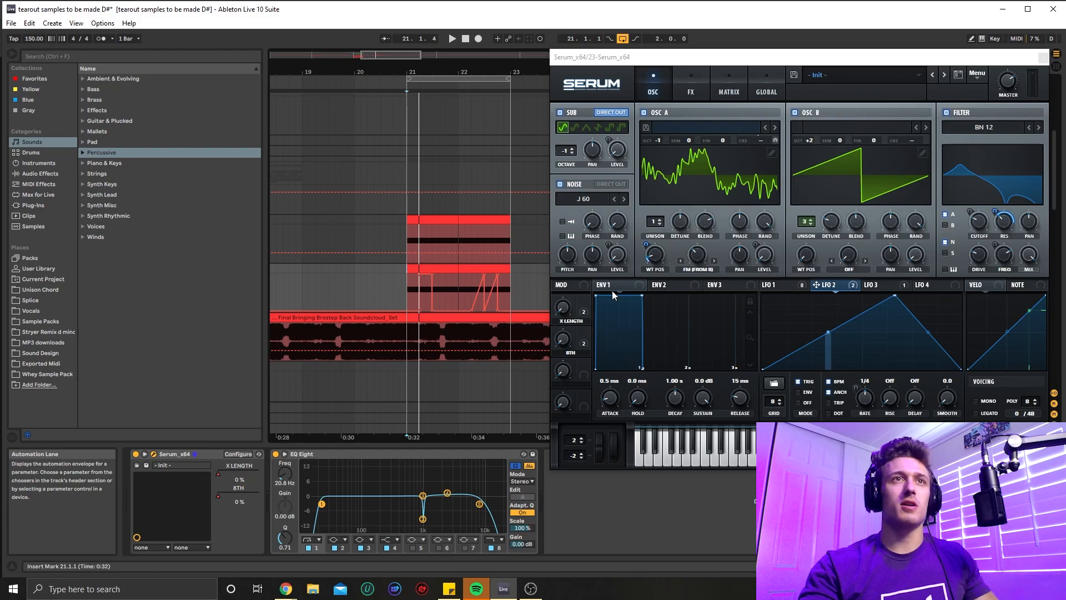
left_click(776, 285)
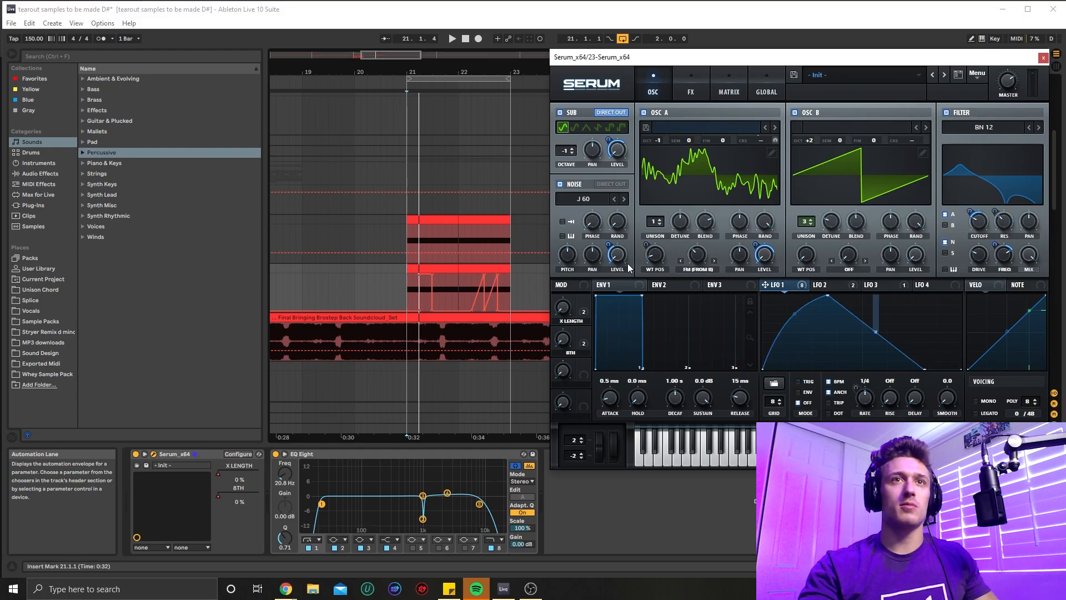
left_click(837, 283)
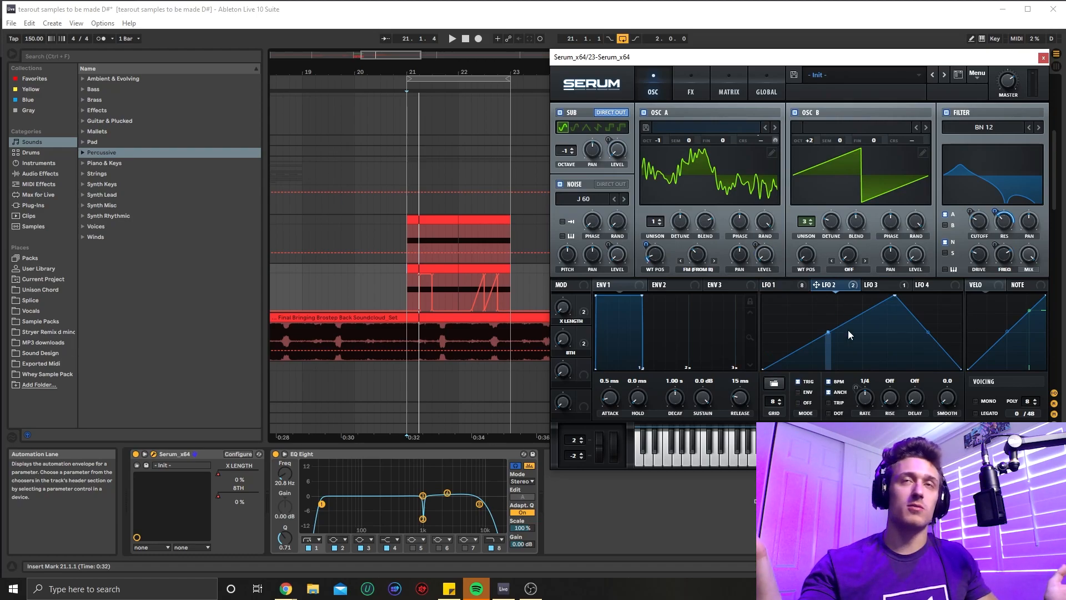
left_click(878, 285)
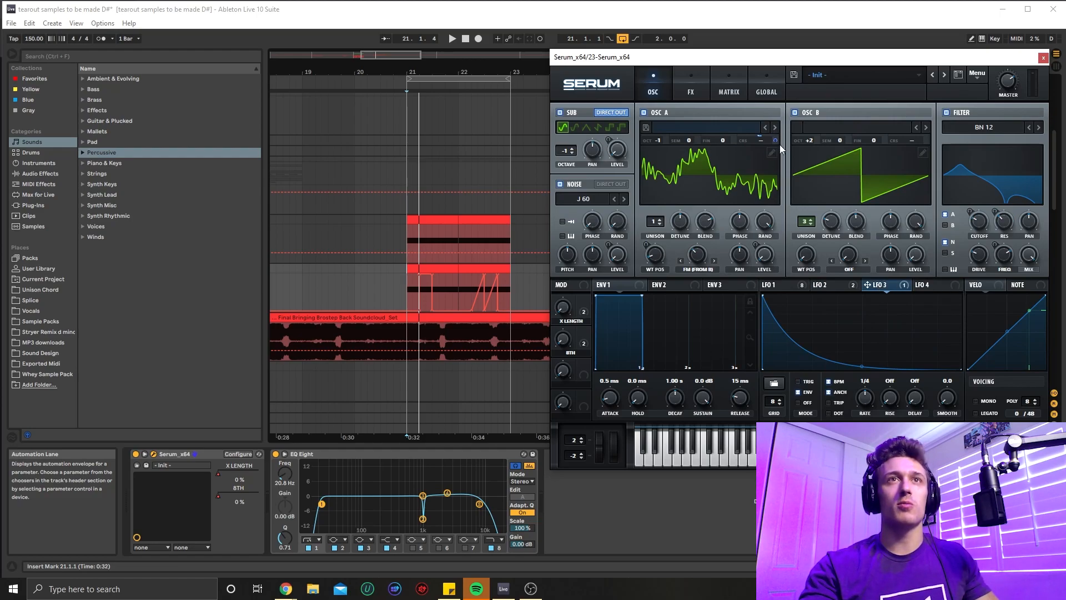
- Compare the bass from bar 21 with LFO 3's coarse pitch modulation of oscillator A active and bypassed, leaving it active
left_click(407, 289)
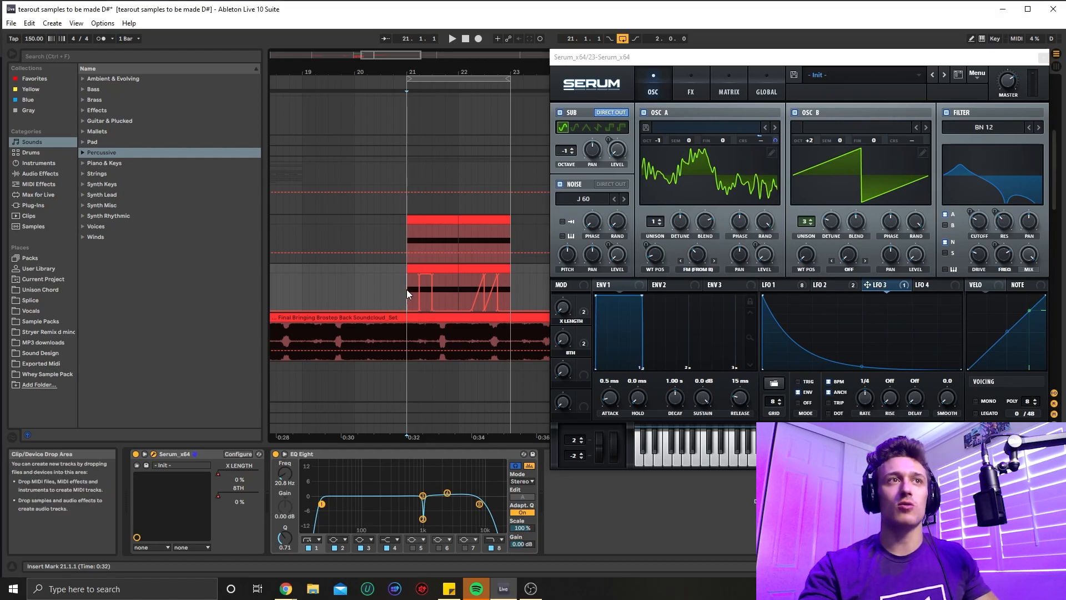
key("space")
key("space")
right_click(866, 287)
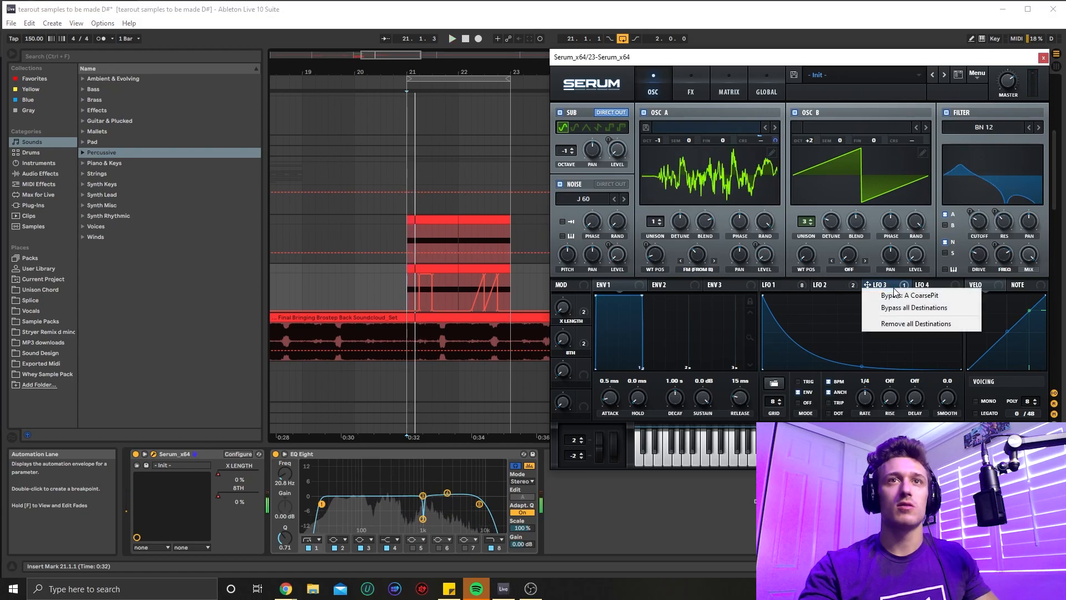
left_click(907, 308)
key("space")
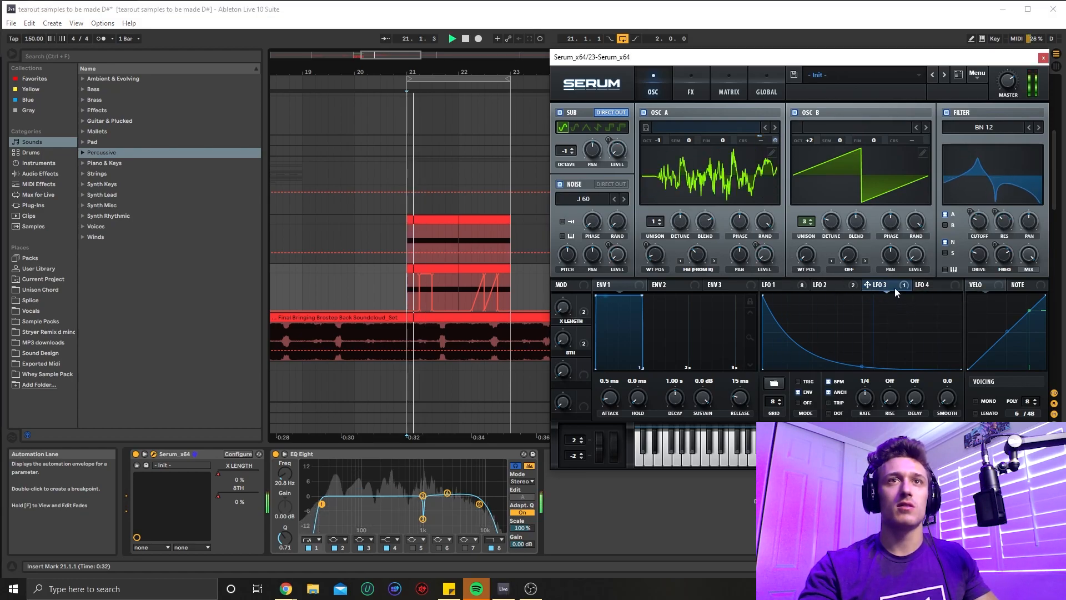
right_click(891, 288)
key("space")
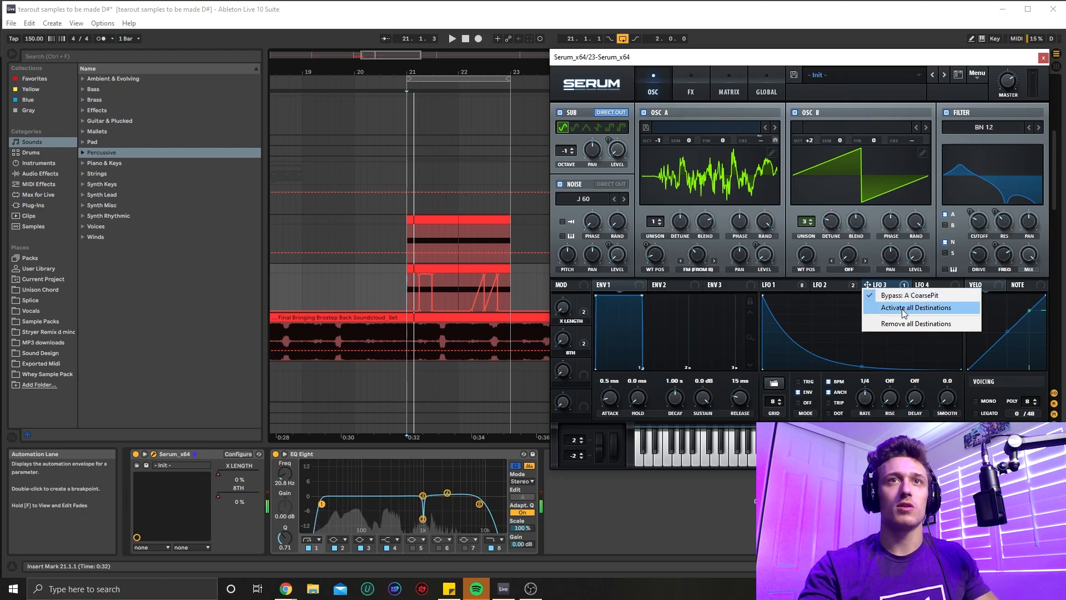
left_click(901, 309)
key("space")
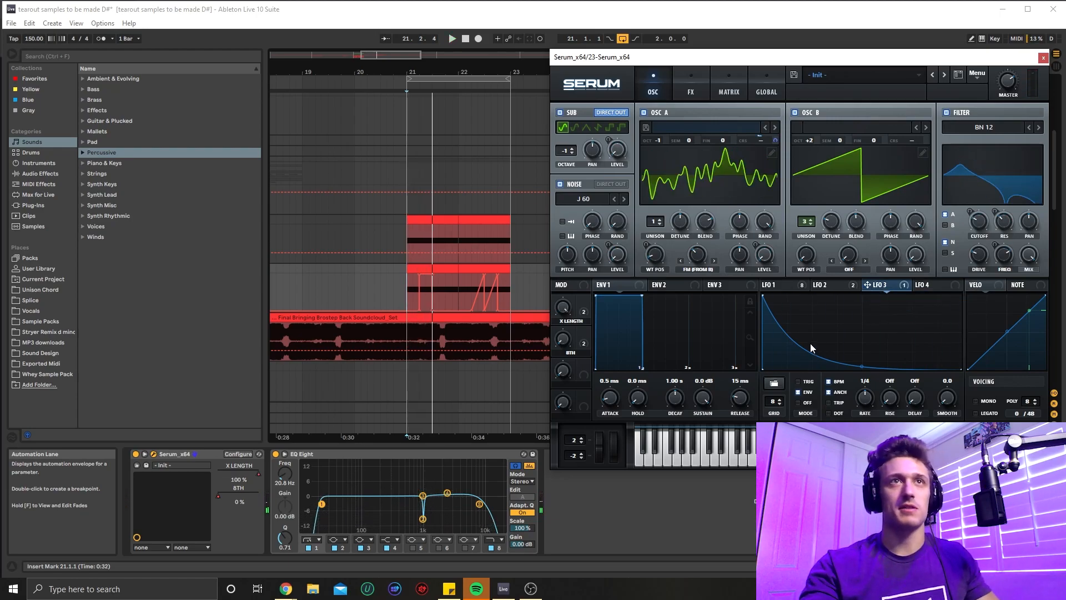
- Examine the effects rack with LFO 1's assignments shown, and play the loop from just before bar 21
left_click(691, 90)
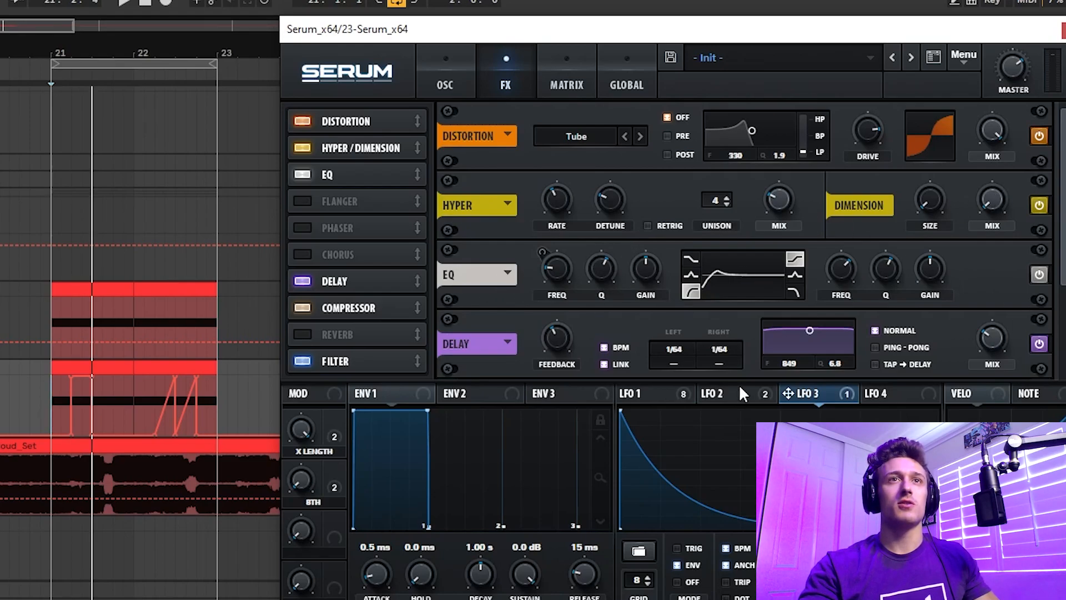
left_click(633, 394)
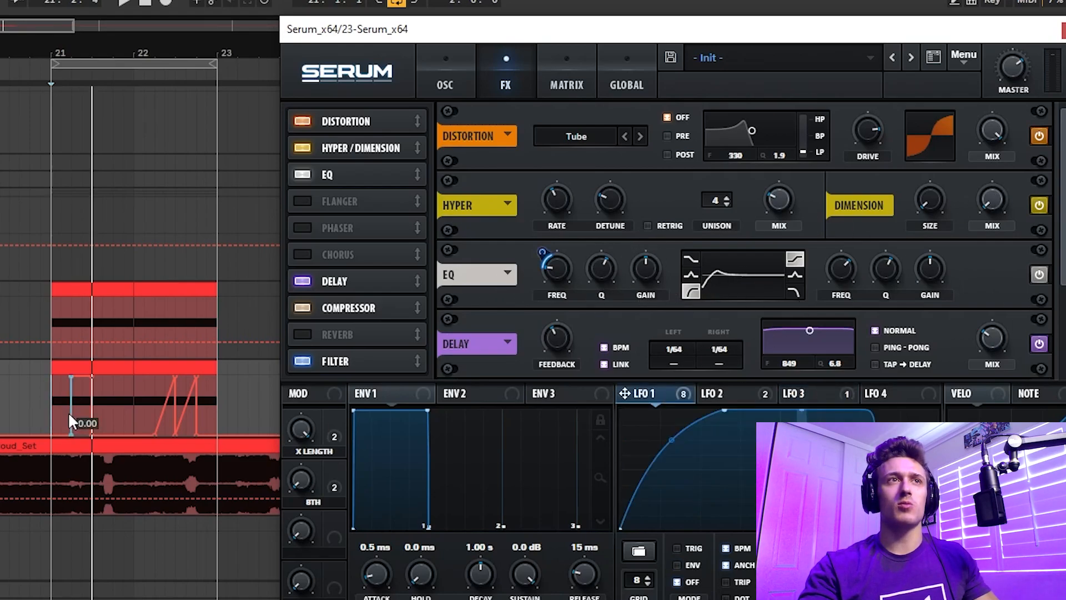
left_click(43, 412)
key("space")
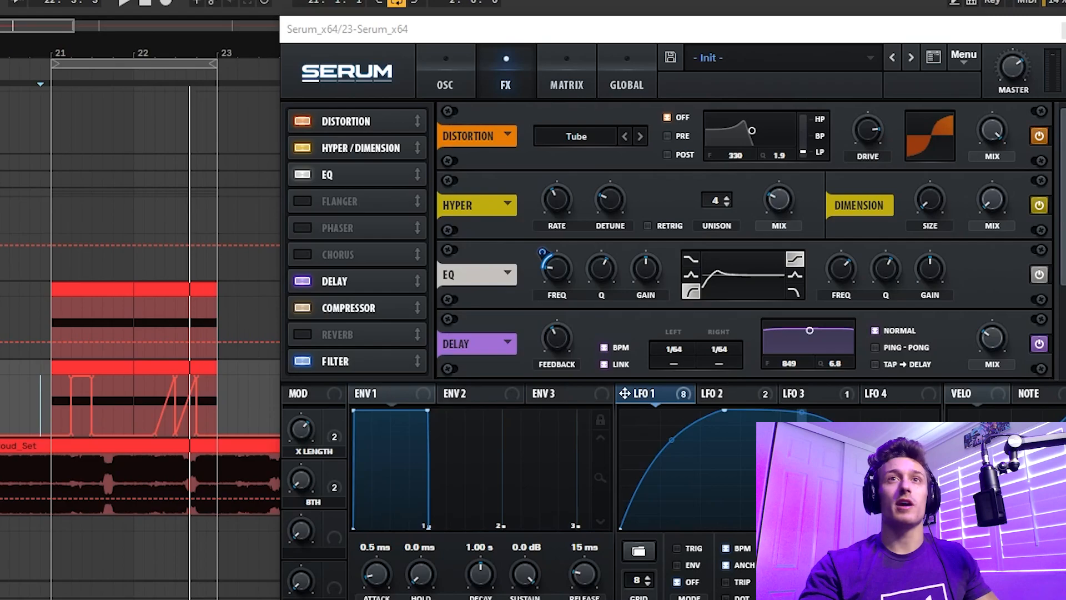
- Set the delay effect's filter to a frequency of 904 and a Q of 2.9 while the loop plays
left_click_drag(1062, 243, 1063, 307)
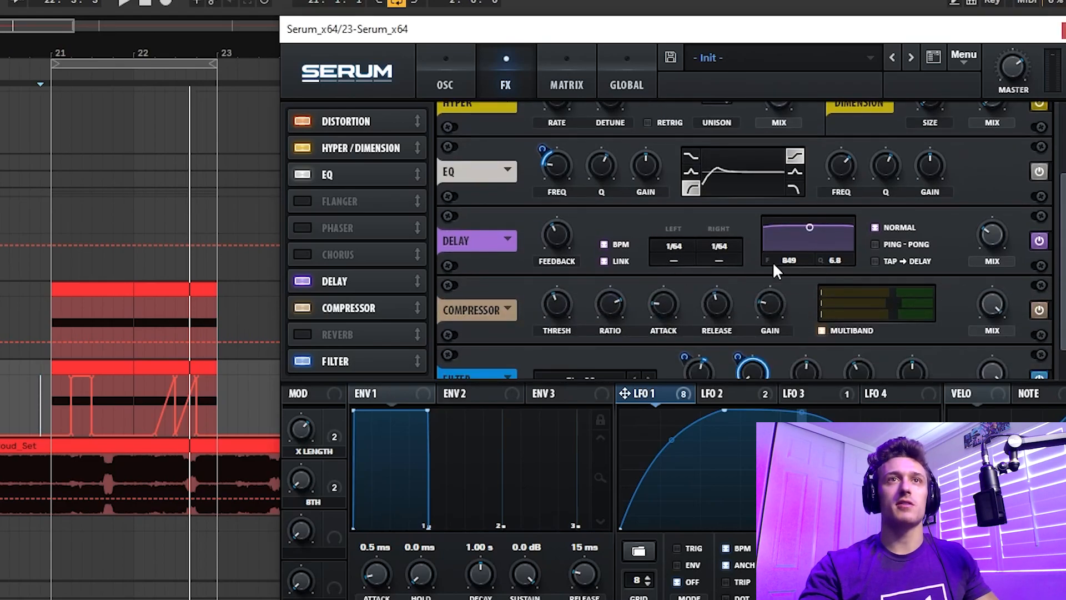
left_click_drag(811, 222, 812, 242)
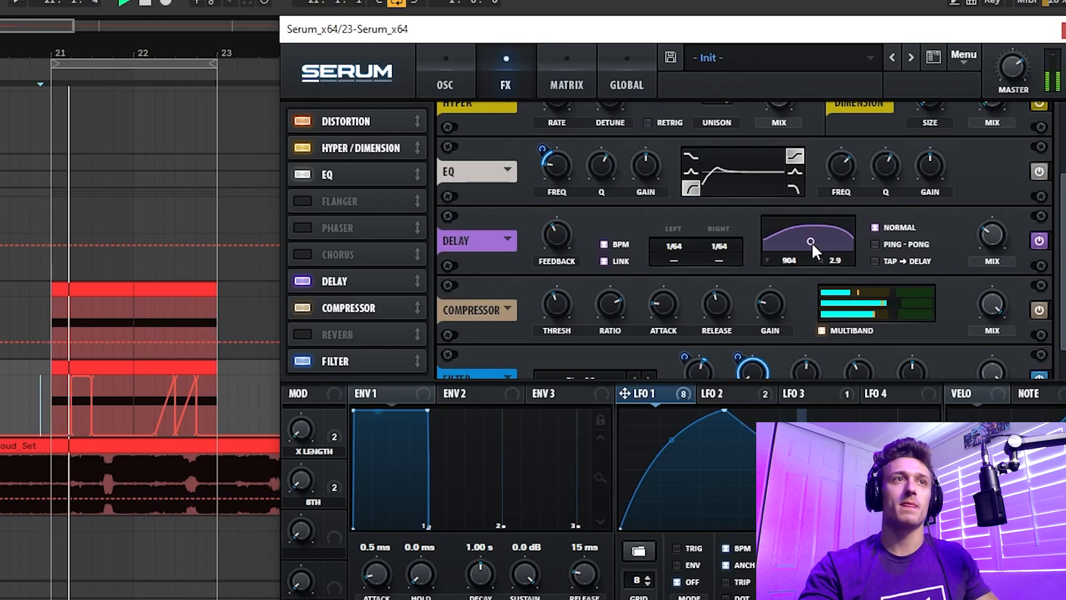
key("space")
- Compare the loop with the Phs 36- filter effect bypassed and active, leaving it enabled
left_click_drag(1062, 255, 1050, 379)
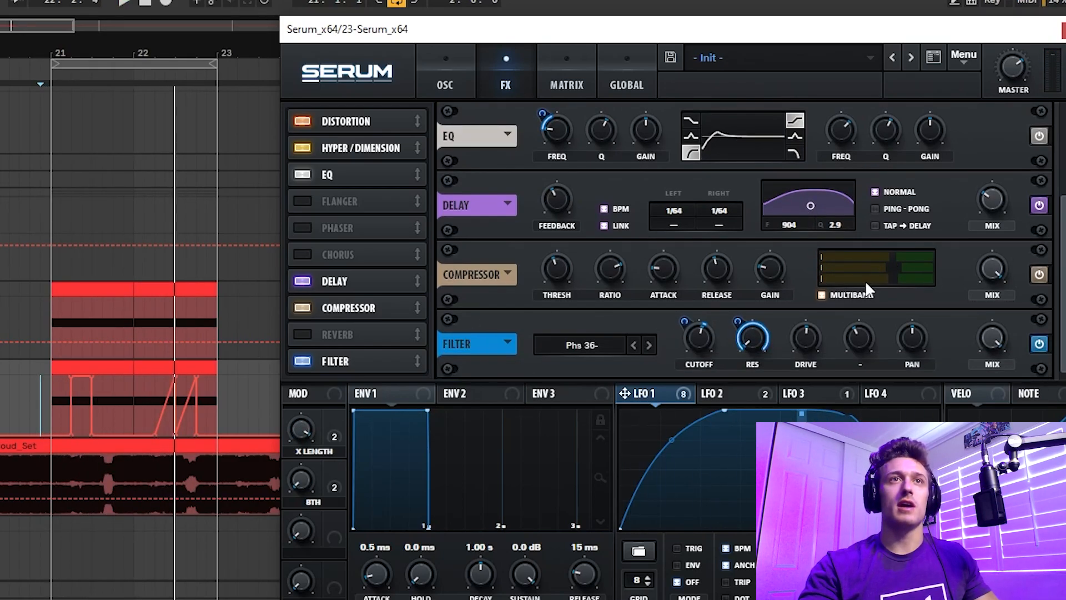
key("space")
left_click(1039, 344)
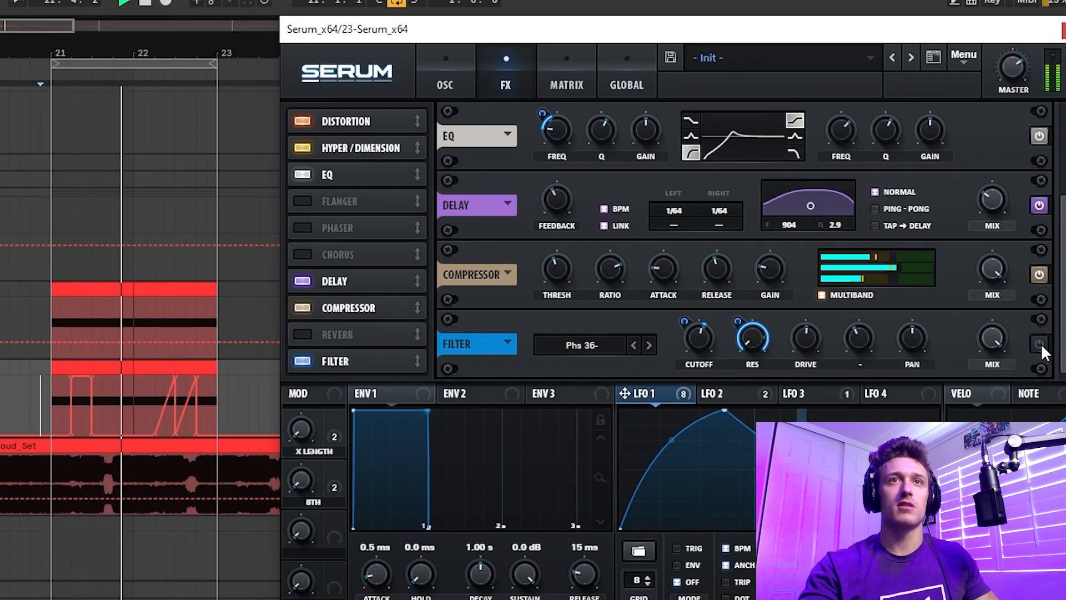
left_click(1039, 345)
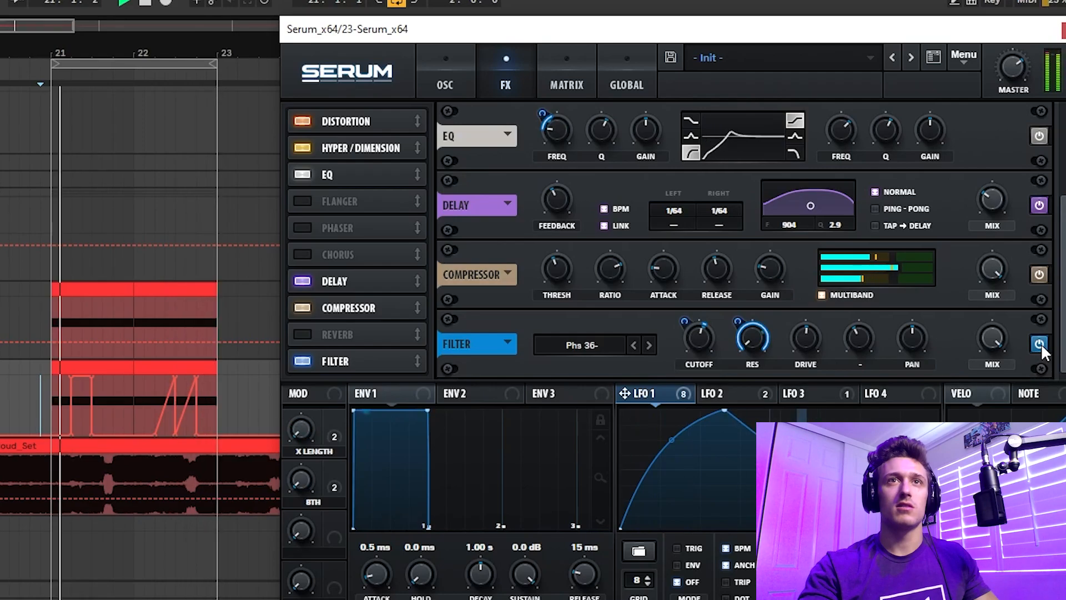
- Audition the loop with the filter effect bypassed and then placed before the compressor, restoring the filter's active state and original position
left_click(1040, 345)
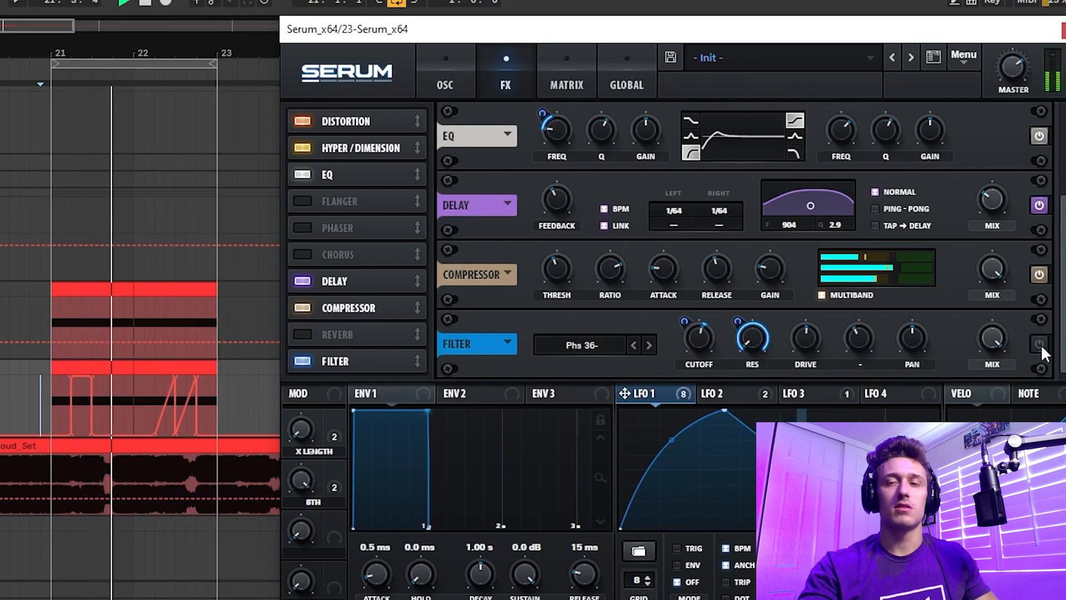
left_click(1040, 346)
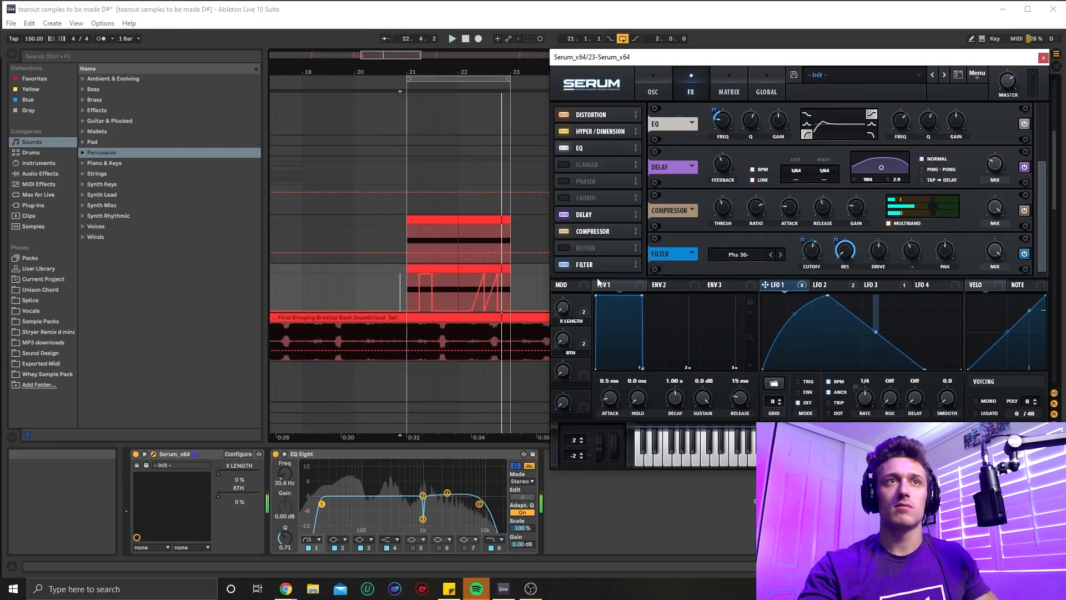
left_click_drag(600, 265, 611, 235)
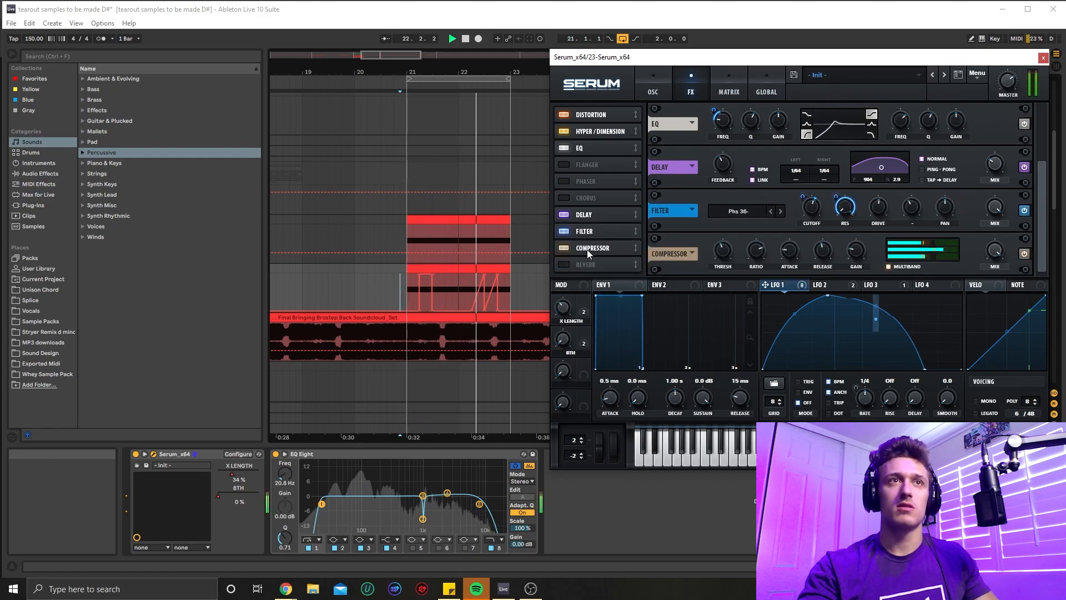
left_click_drag(601, 229, 598, 255)
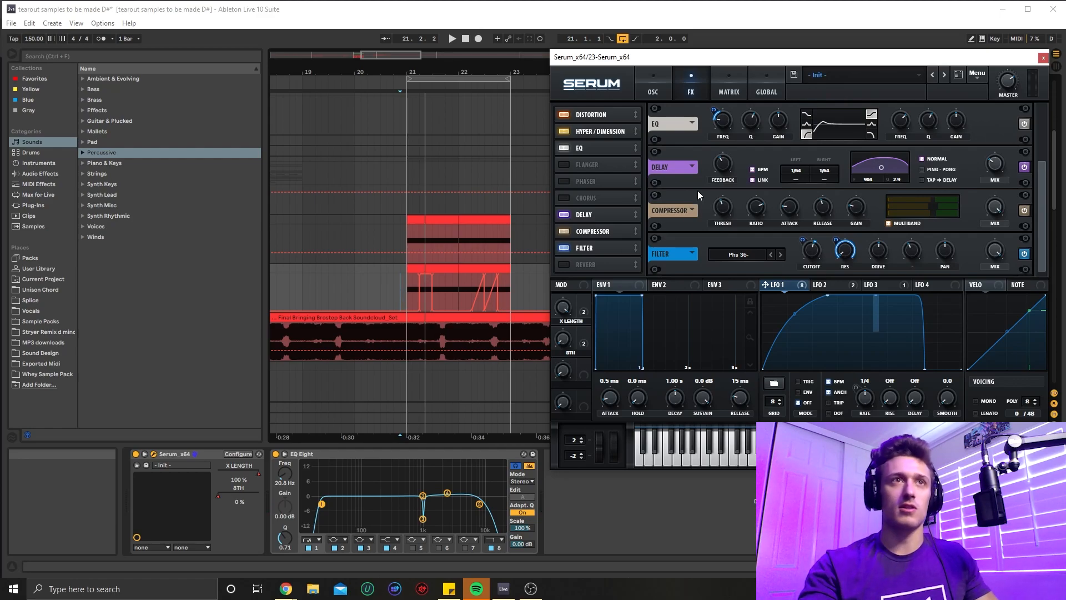
- Try the multiband compressor at the start of the effects chain during playback, and place it directly after the filter
left_click_drag(607, 232, 602, 116)
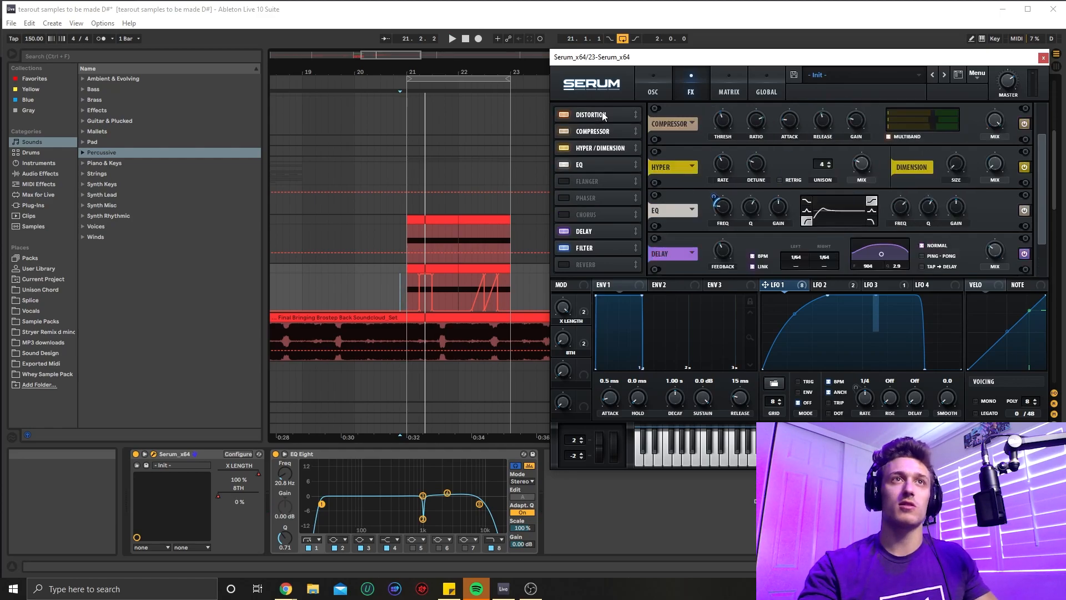
key("space")
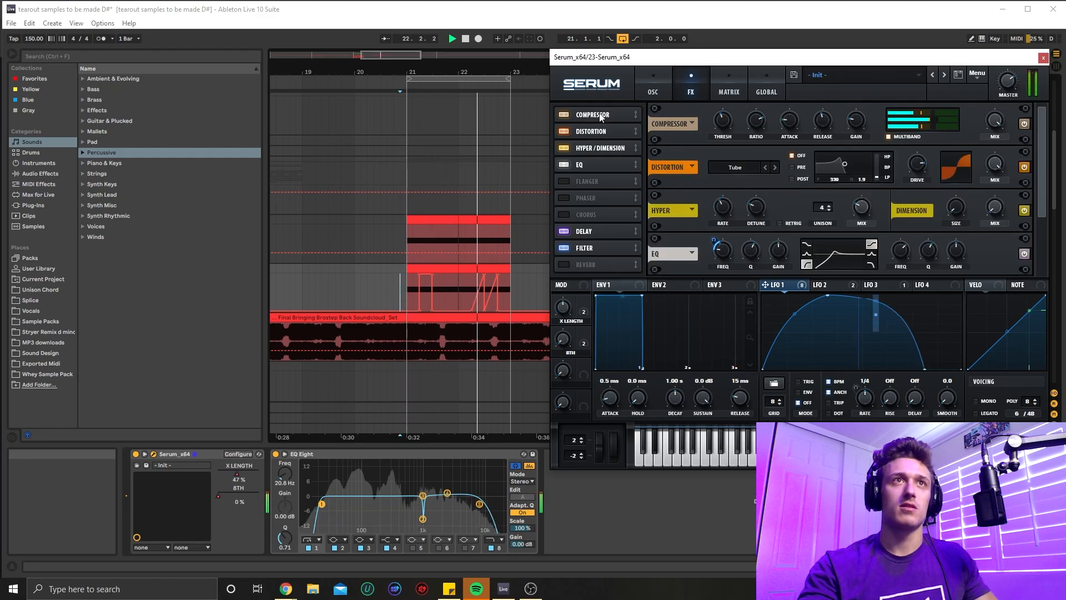
left_click_drag(602, 117, 612, 265)
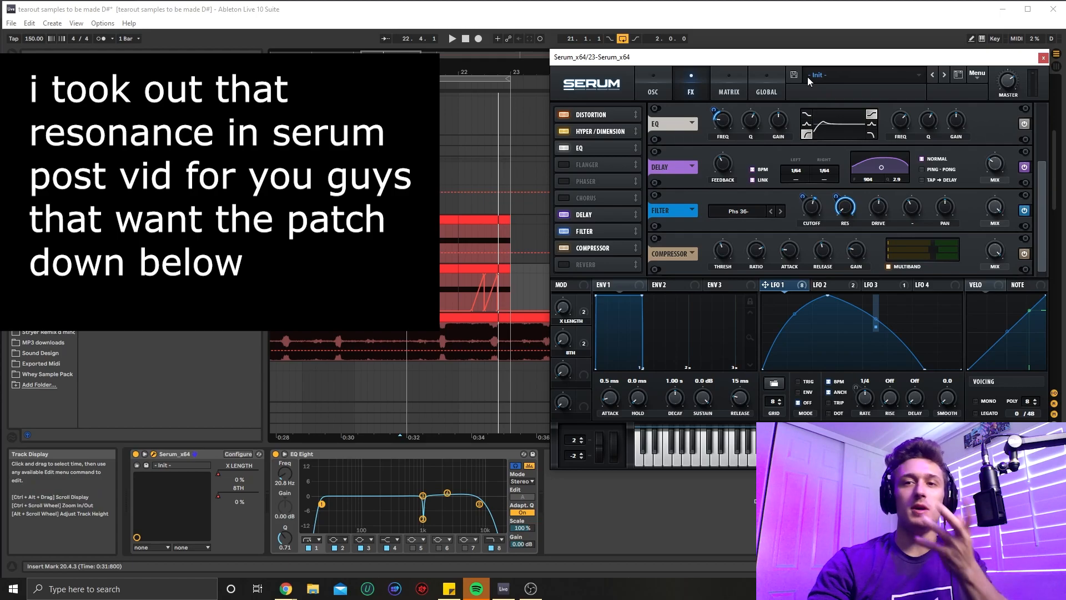
- Show the synth's oscillator settings for review
left_click(653, 92)
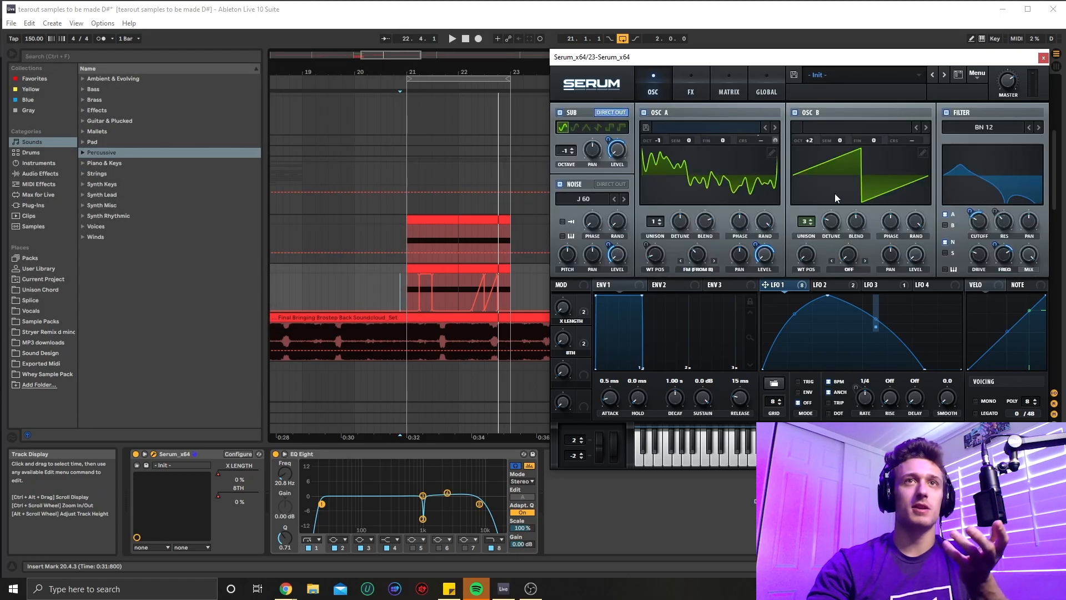